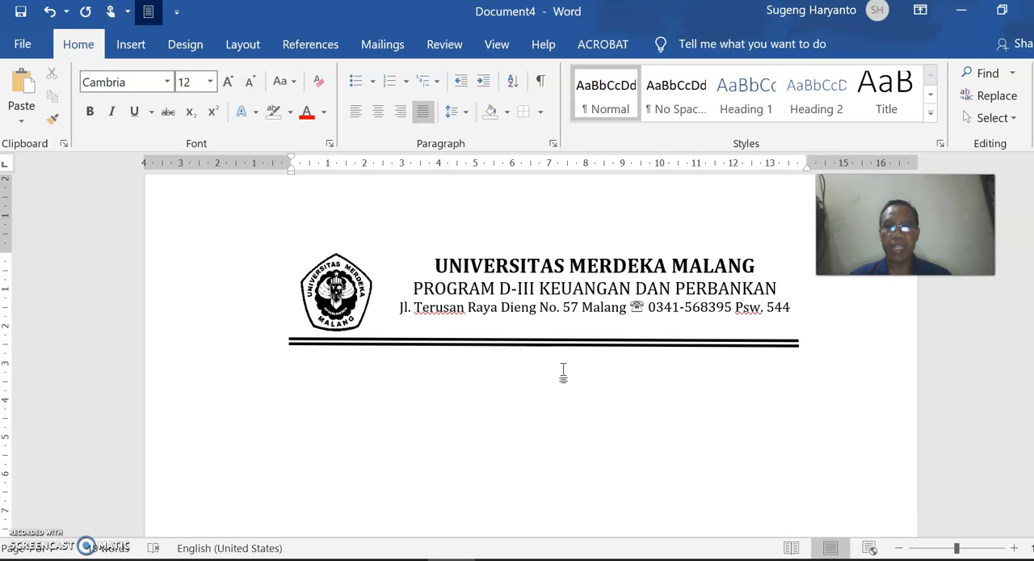
# - Start a "No" line below the letterhead, with a tab stop at about 1.5 cm and a colon aligned to it
pyautogui.click(563, 372)
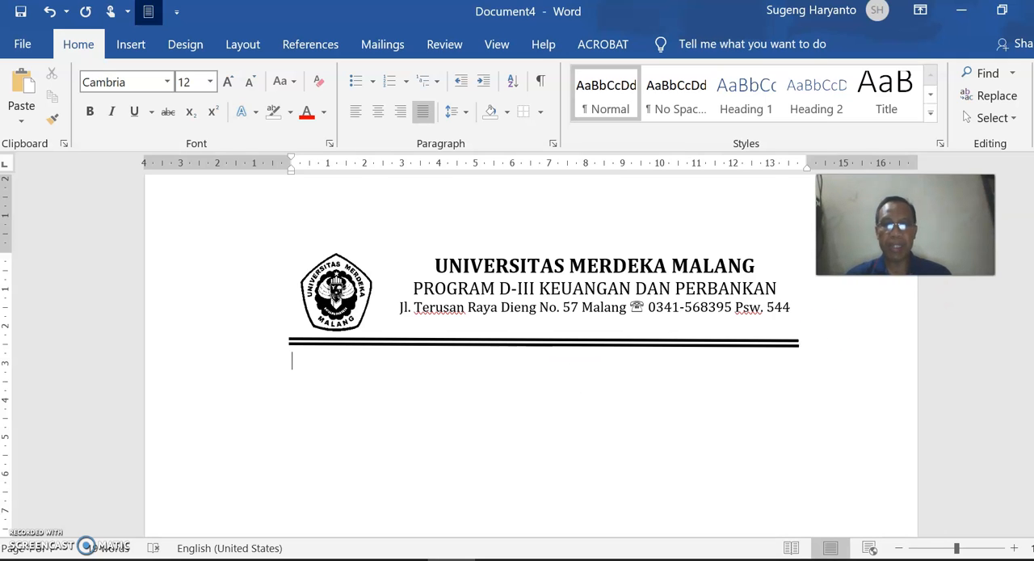
pyautogui.write('No')
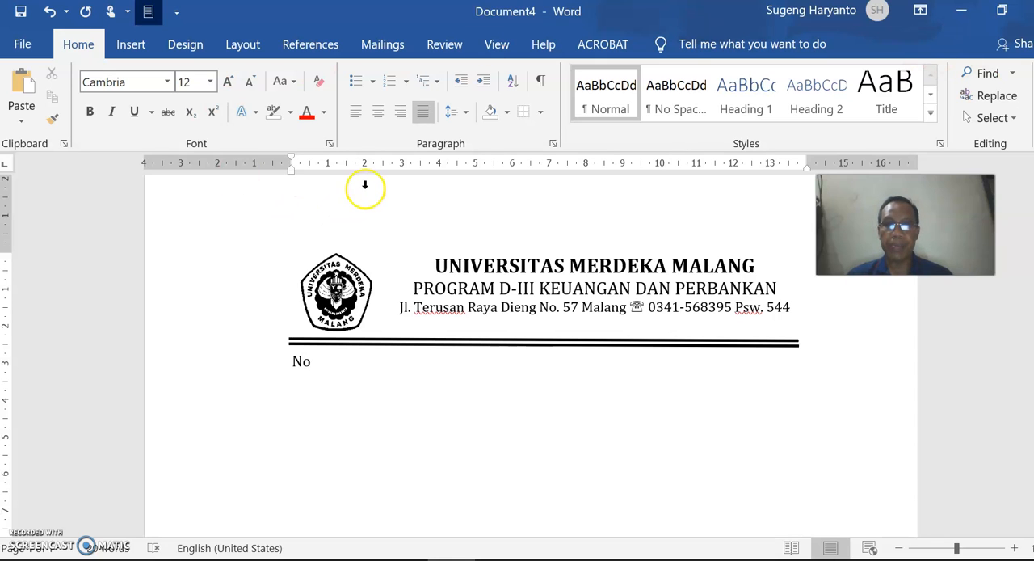
pyautogui.click(364, 165)
pyautogui.moveTo(364, 165); pyautogui.dragTo(345, 172)
pyautogui.press('Tab')
pyautogui.write(': ')
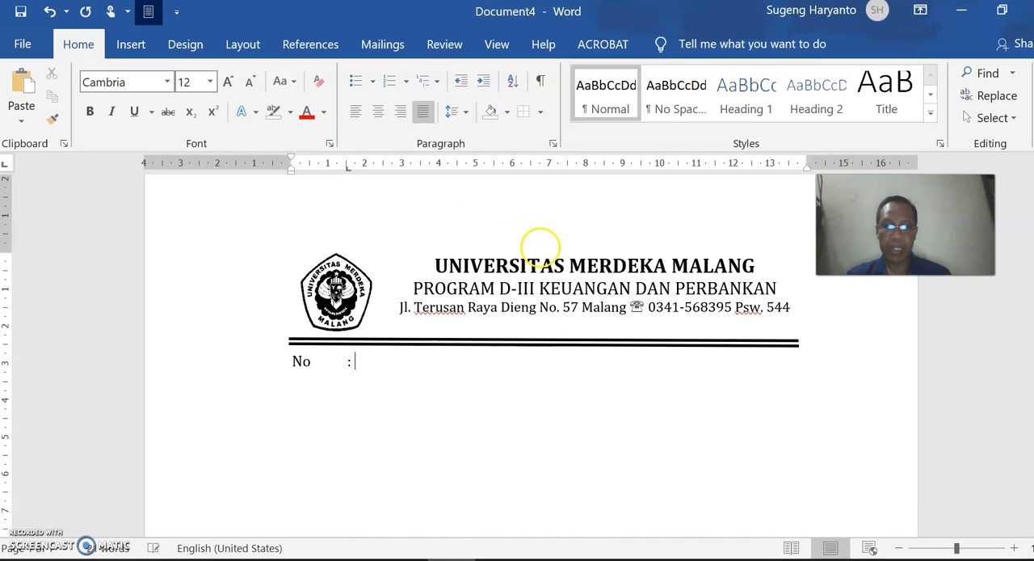
pyautogui.write('B-12/')
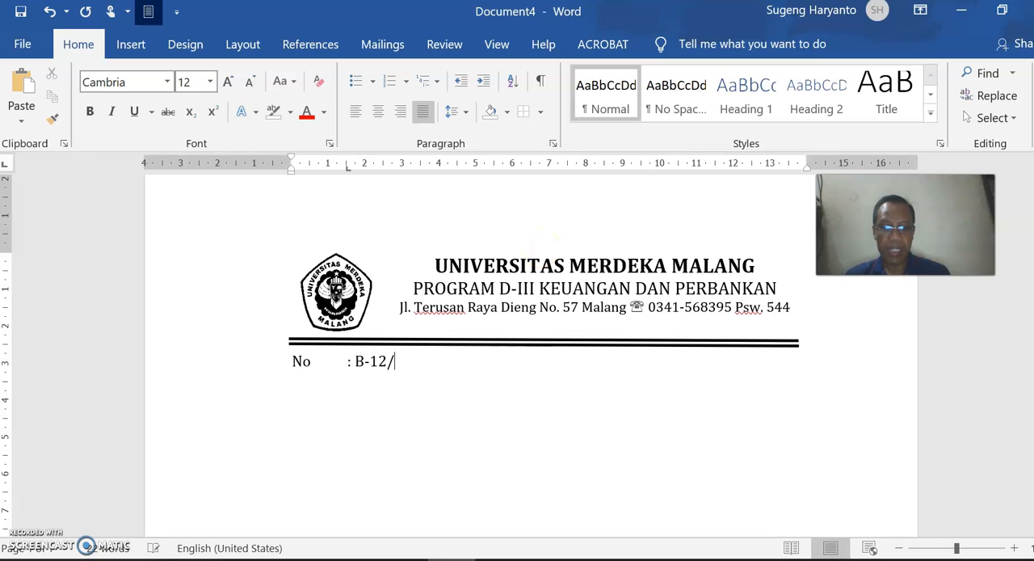
pyautogui.write('D3')
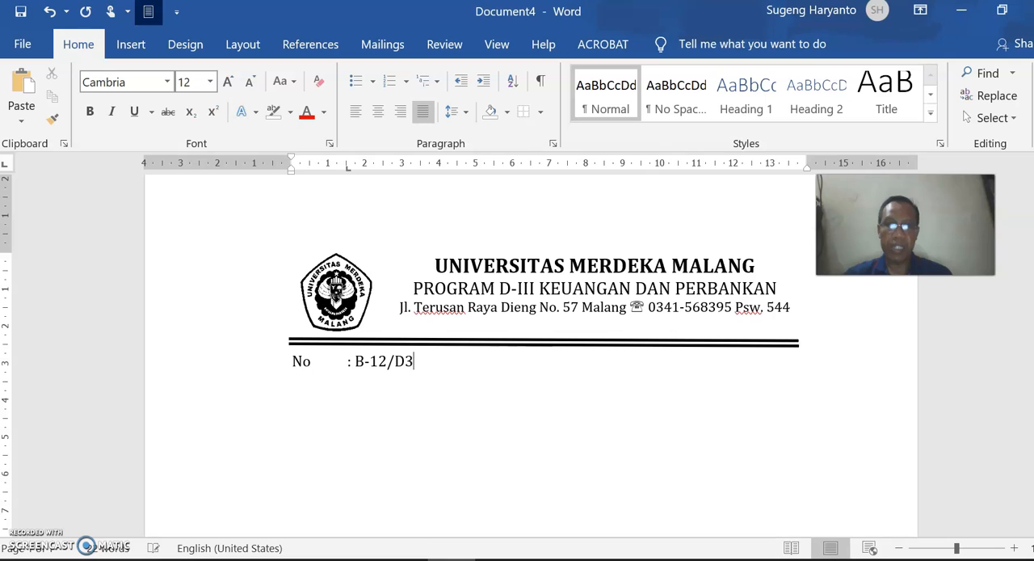
pyautogui.write('KU/')
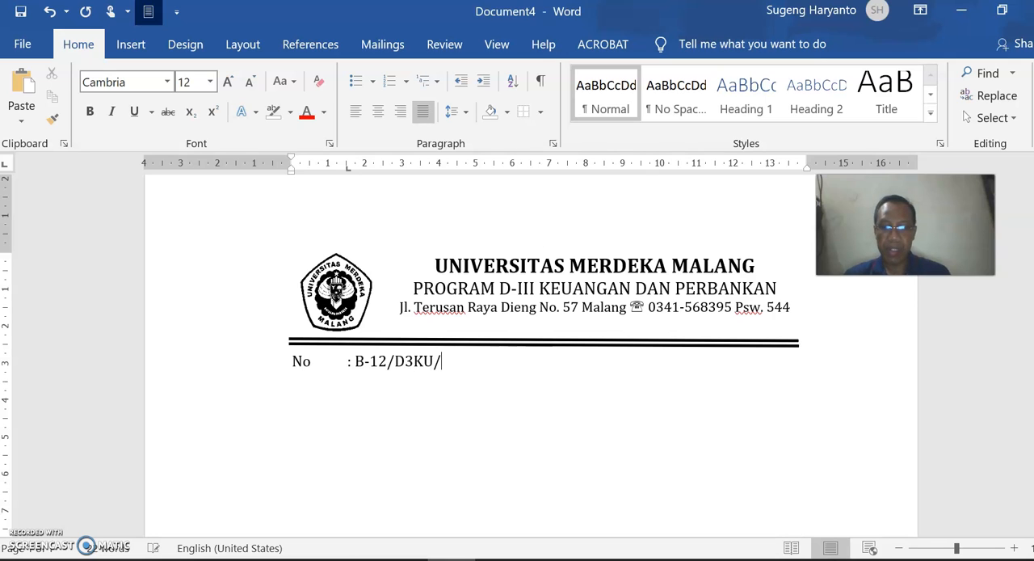
pyautogui.write('UM/XI/202')
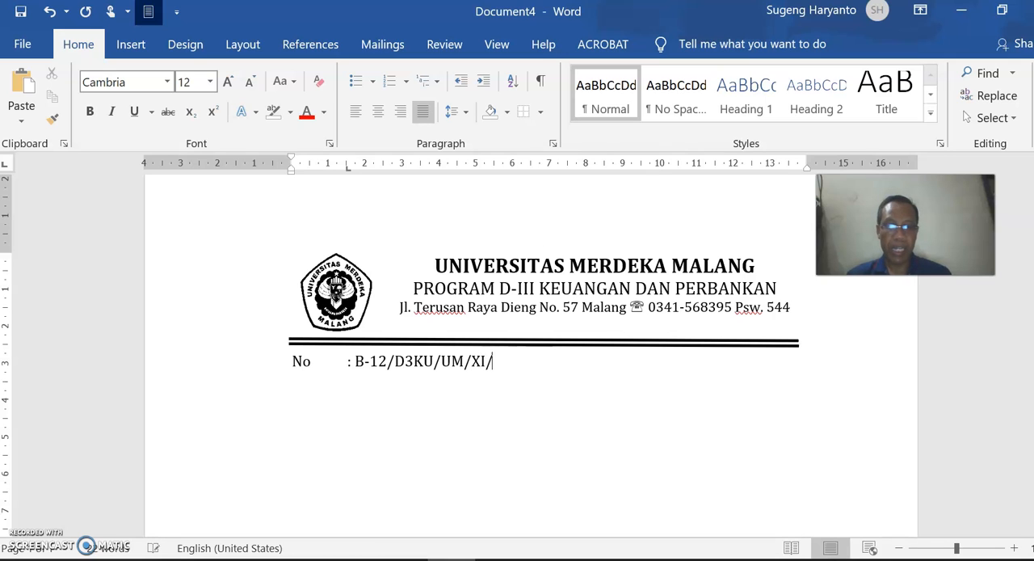
pyautogui.write('0')
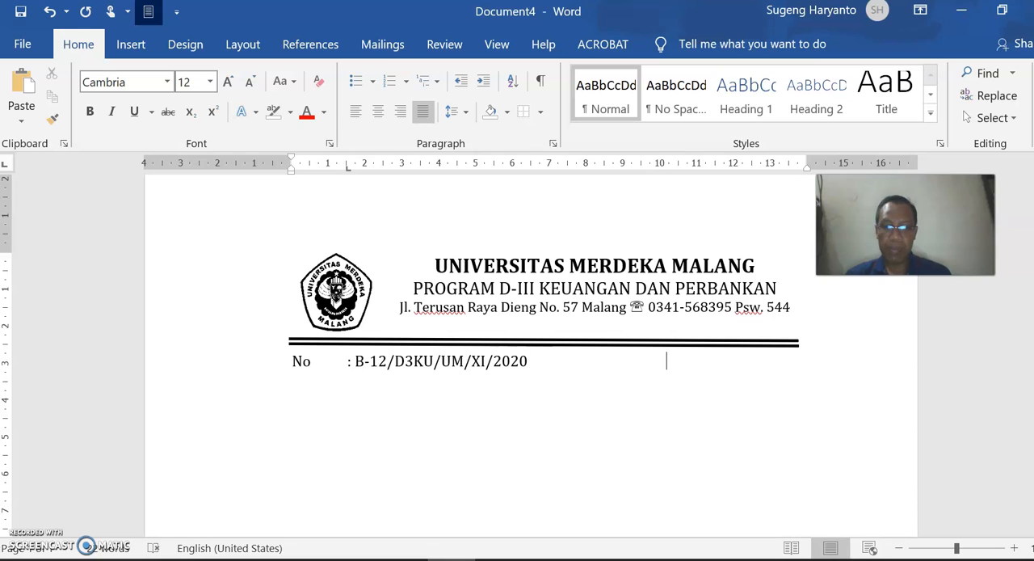
# - Add the date "Nopember 2020" three tabs after the letter number on the same line
pyautogui.press('Tab')
pyautogui.press('Tab')
pyautogui.press('Tab')
pyautogui.write('No')
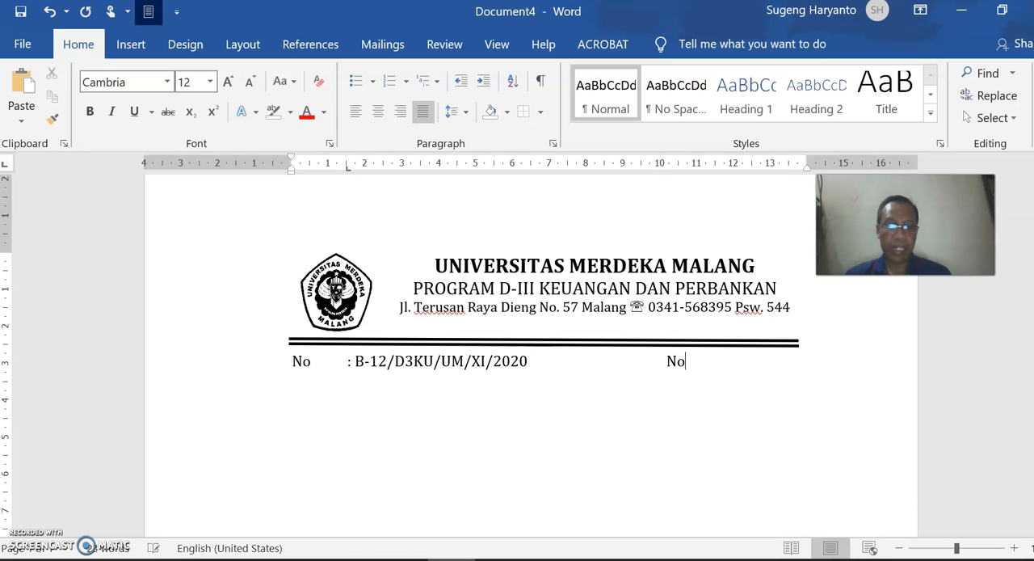
pyautogui.write('pember 20')
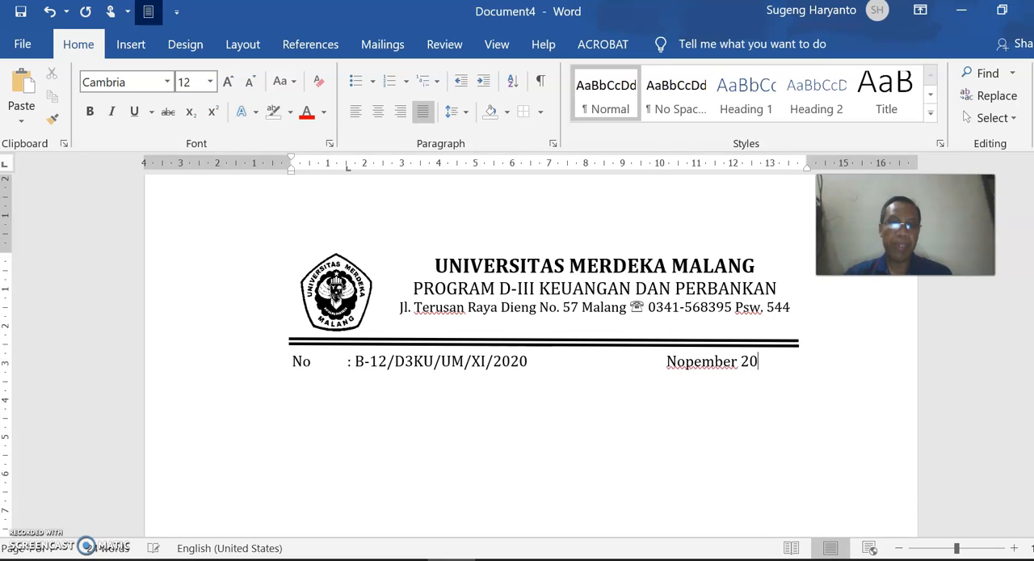
pyautogui.write('20')
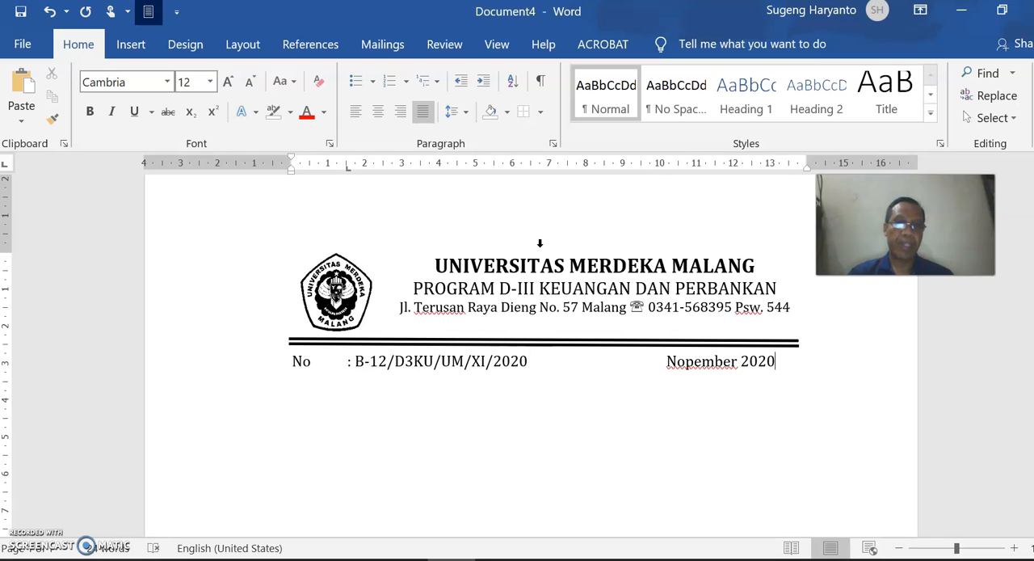
pyautogui.hotkey('ctrl', 'Left')
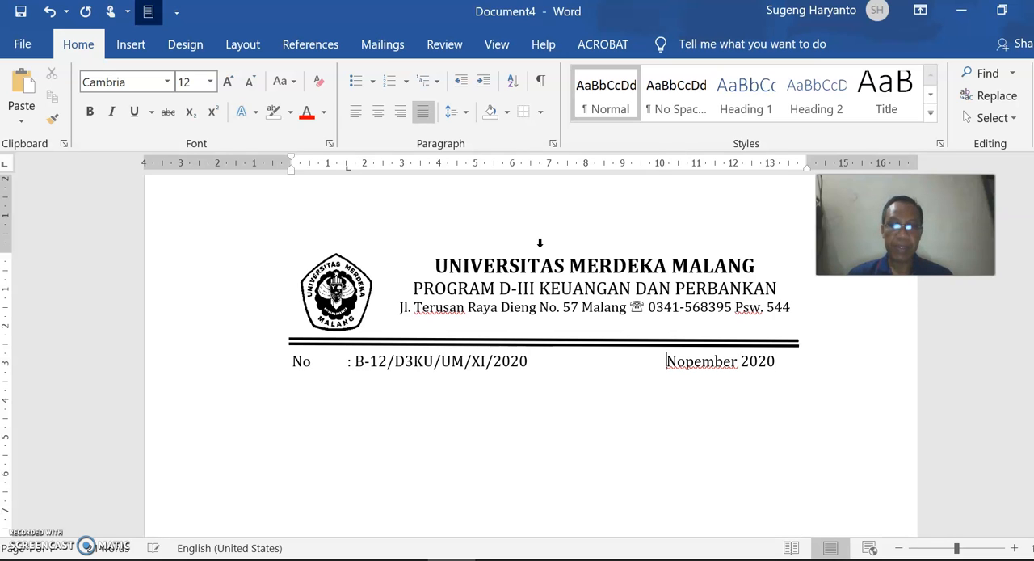
pyautogui.press('Tab')
pyautogui.press('BackSpace')
pyautogui.hotkey('ctrl', 'Right')
pyautogui.hotkey('ctrl', 'Right')
# - Add a "Lamp." line below the letter number, with an aligned colon and a hyphen as its value
pyautogui.press('Return')
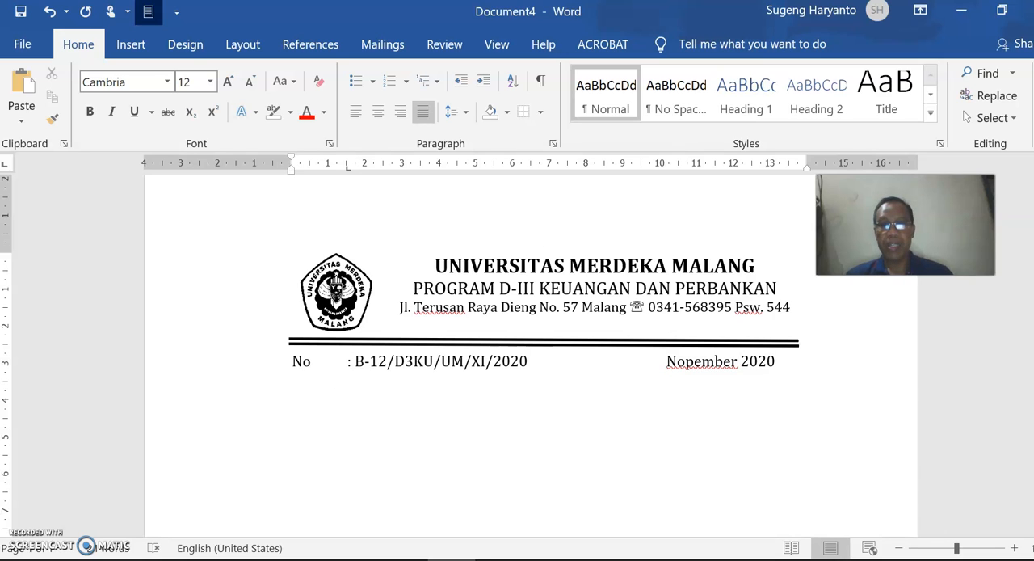
pyautogui.write('Lampi')
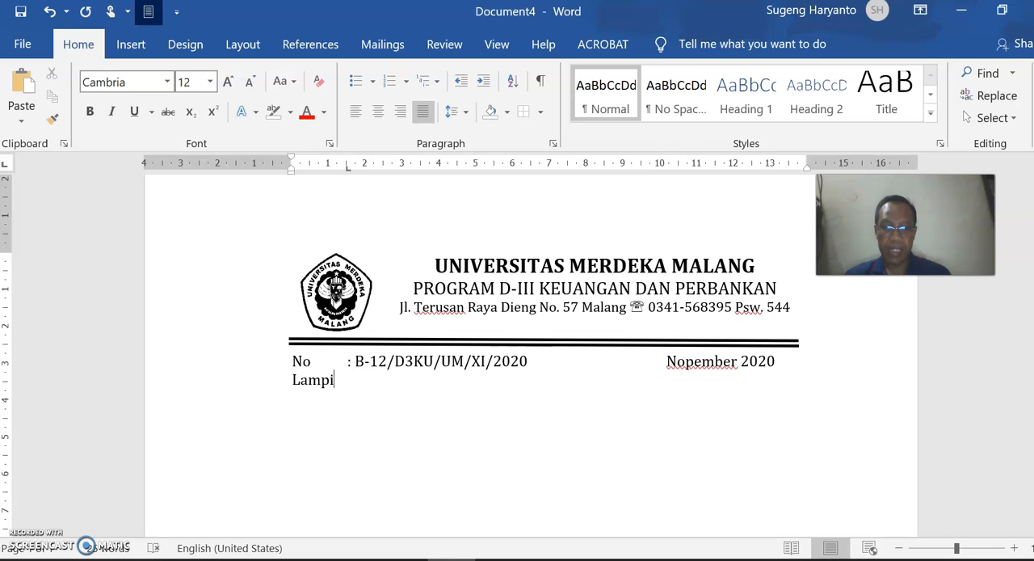
pyautogui.press('BackSpace')
pyautogui.write('.')
pyautogui.press('Tab')
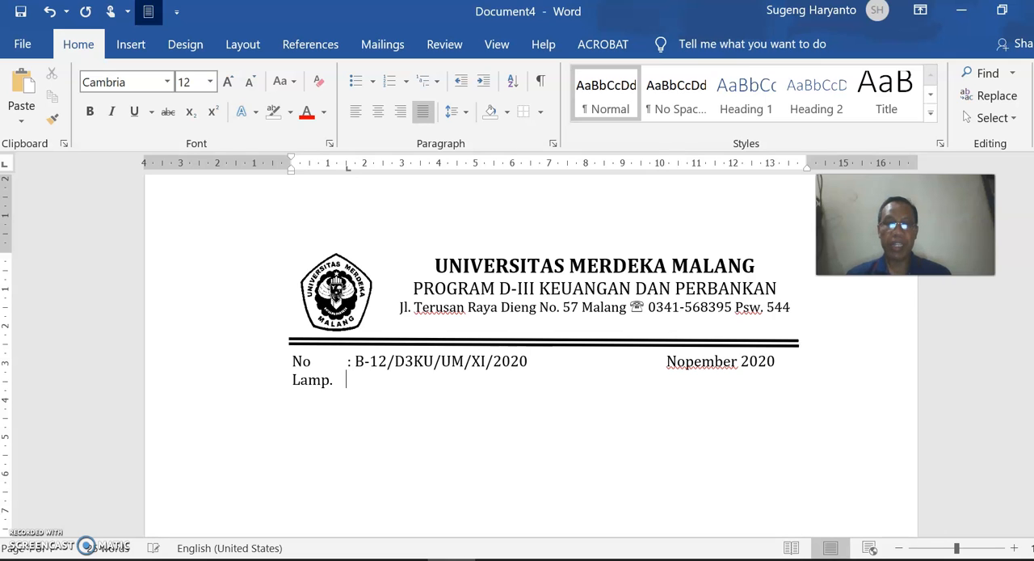
pyautogui.write(': ')
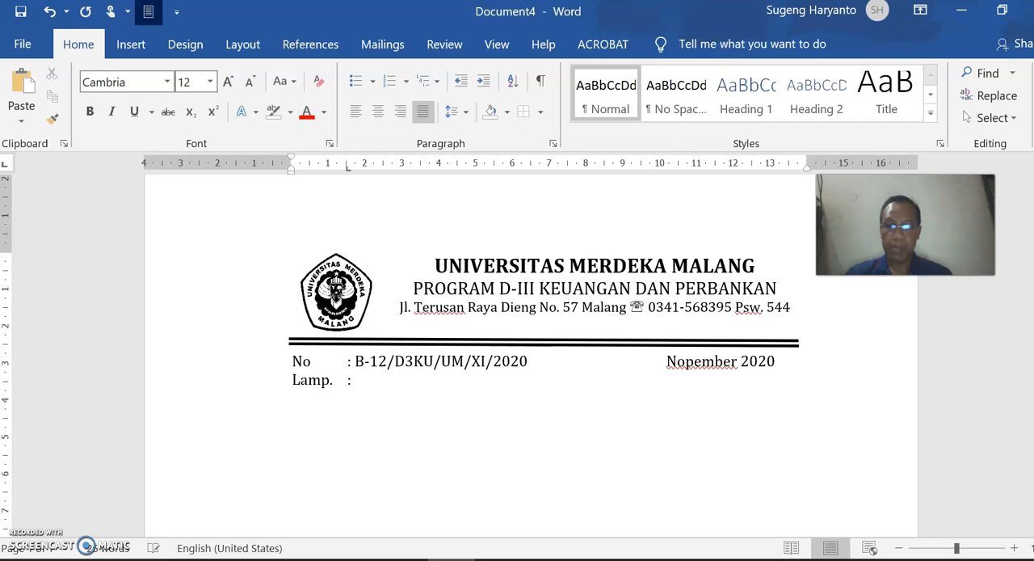
pyautogui.write('-')
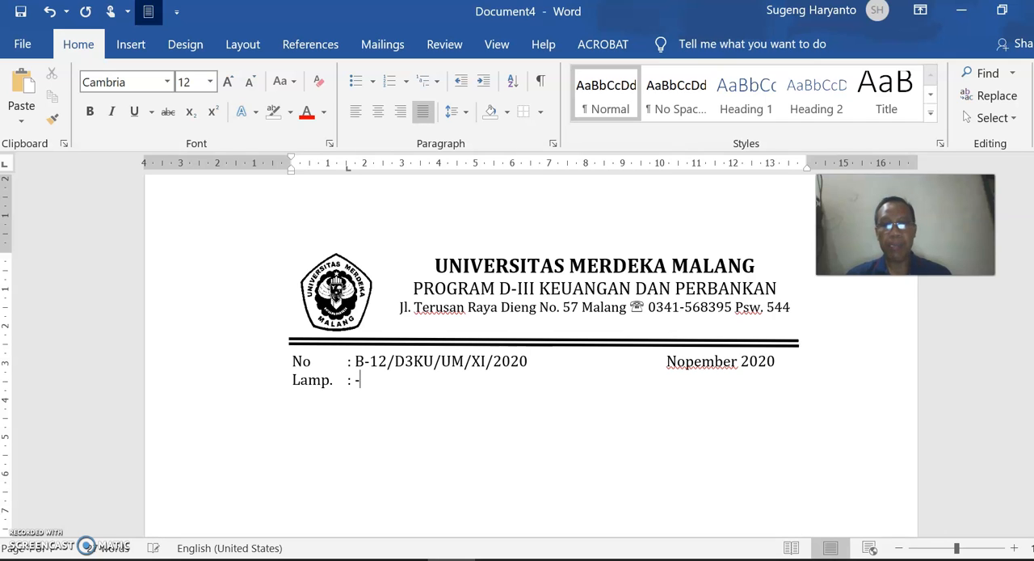
# - Add a "Perihal" line with an aligned colon and the subject "Laporan Prestasi Mahasiswa"
pyautogui.press('Return')
pyautogui.write('Per')
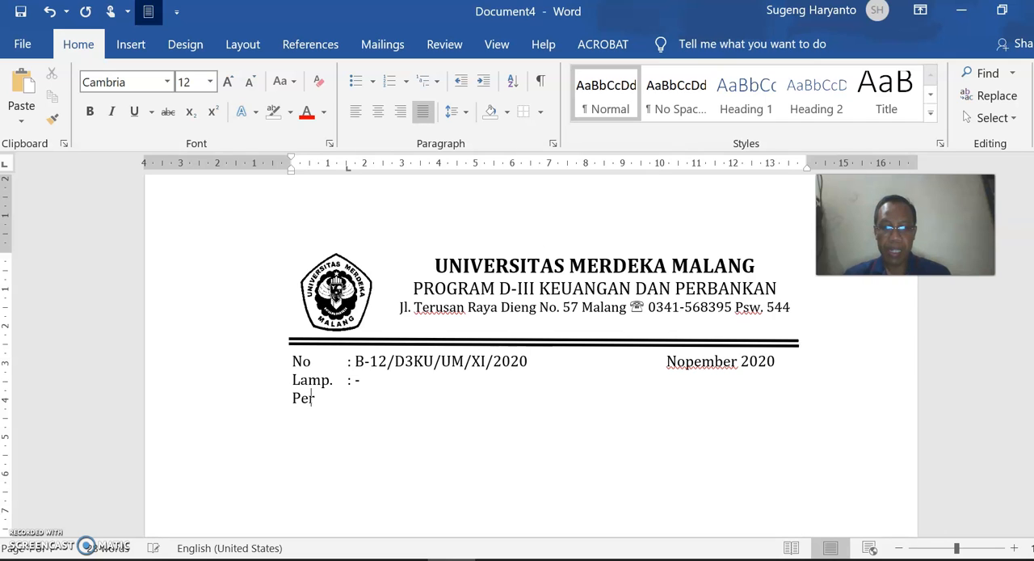
pyautogui.write('ihal')
pyautogui.press('Tab')
pyautogui.write(': ')
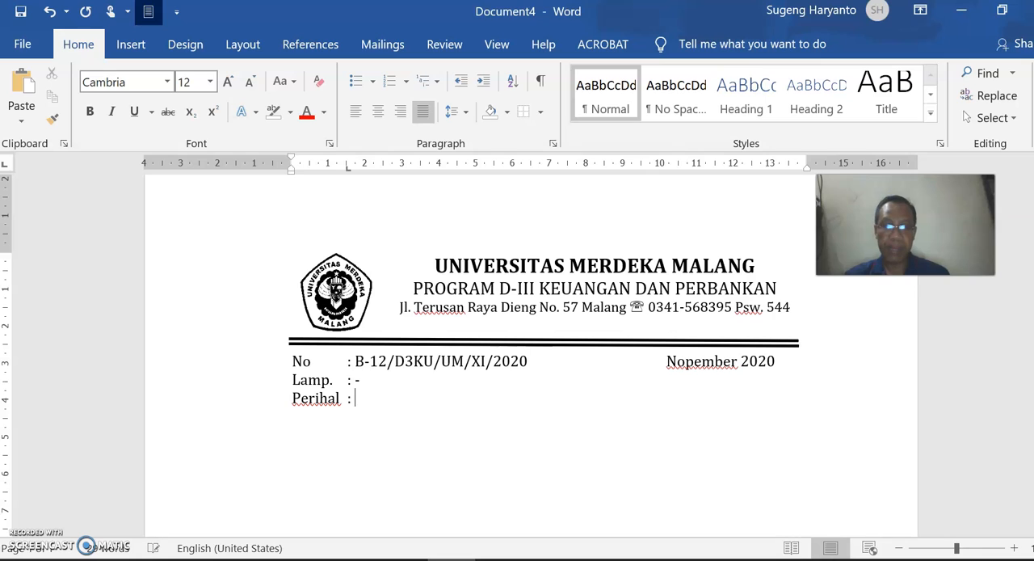
pyautogui.write('Laporan ')
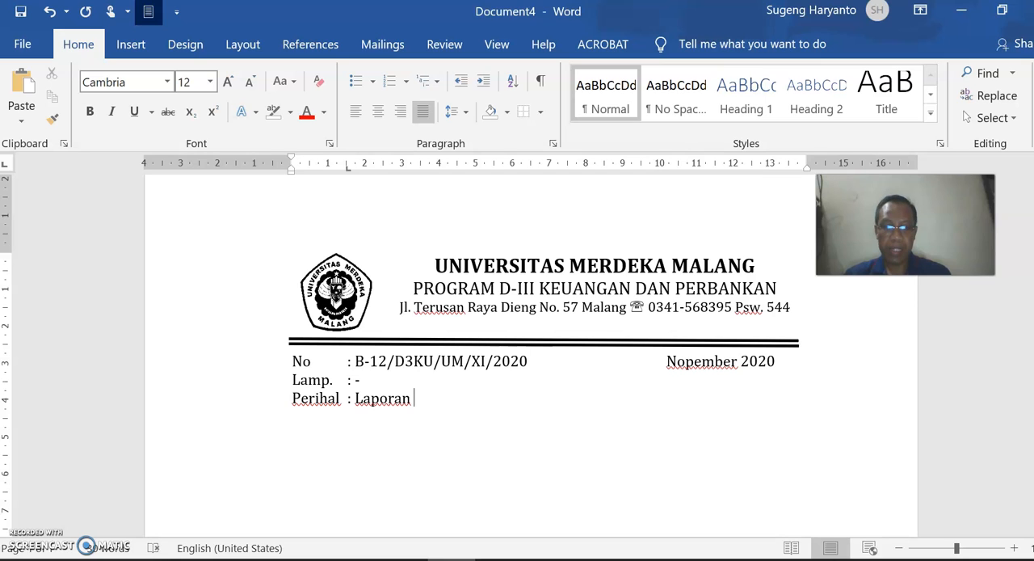
pyautogui.write('K')
pyautogui.press('BackSpace')
pyautogui.write('Prestasi Ma')
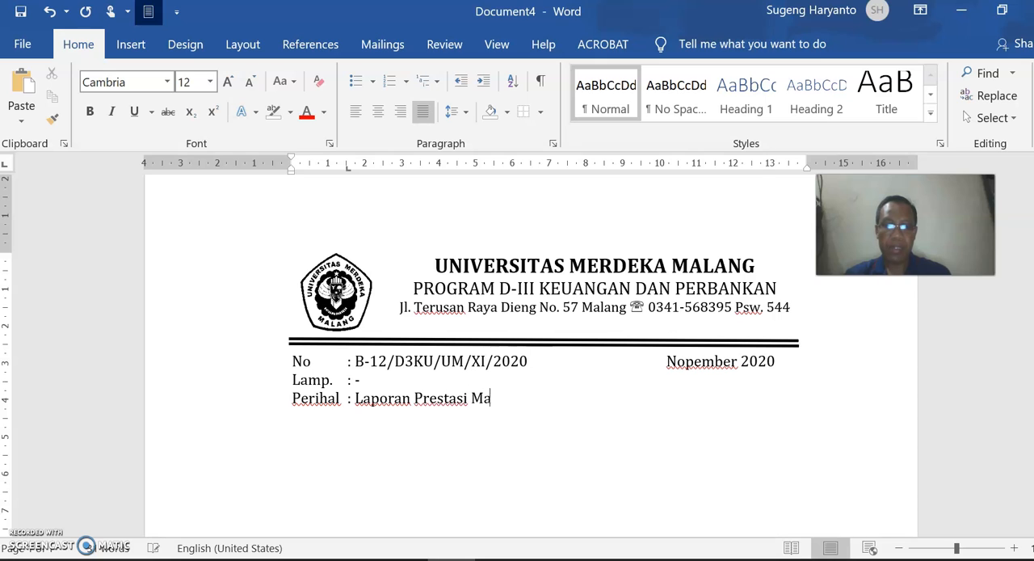
pyautogui.write('hasiswa')
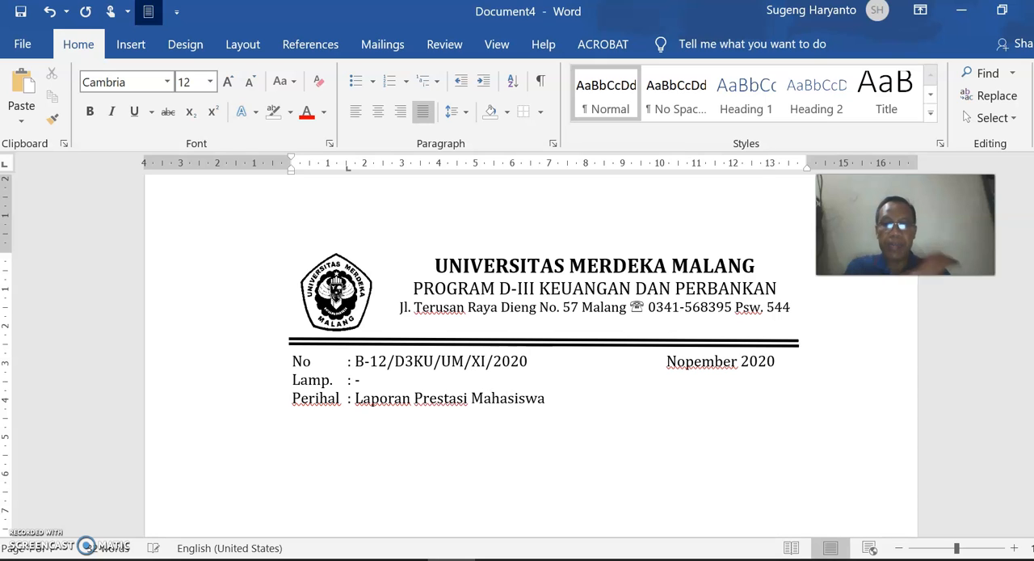
# - Leave two blank lines below the subject and write the recipient line "Kepada Yth. Bapak/ Ibu"
pyautogui.press('Return')
pyautogui.press('Return')
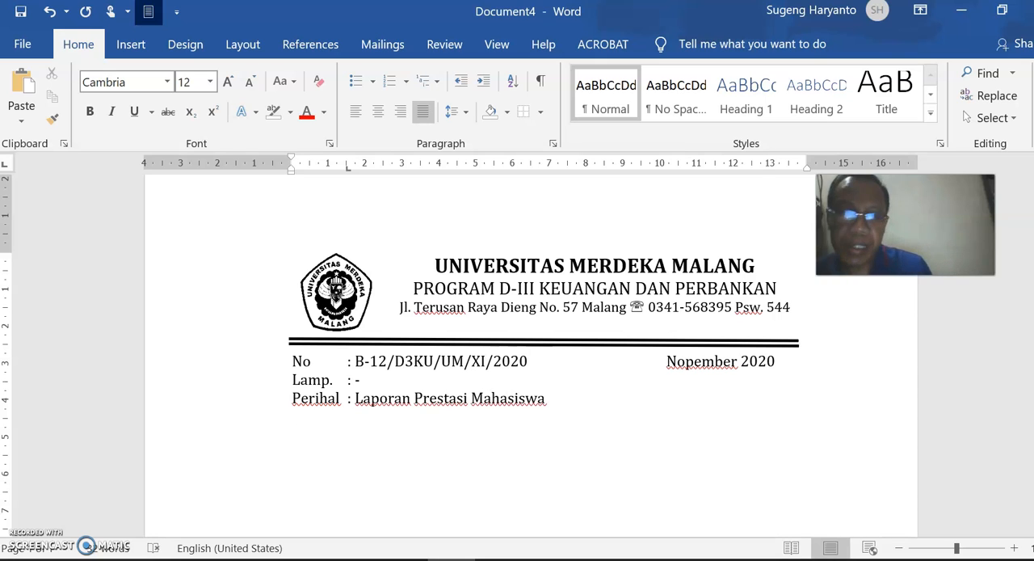
pyautogui.press('Return')
pyautogui.write('Kepada')
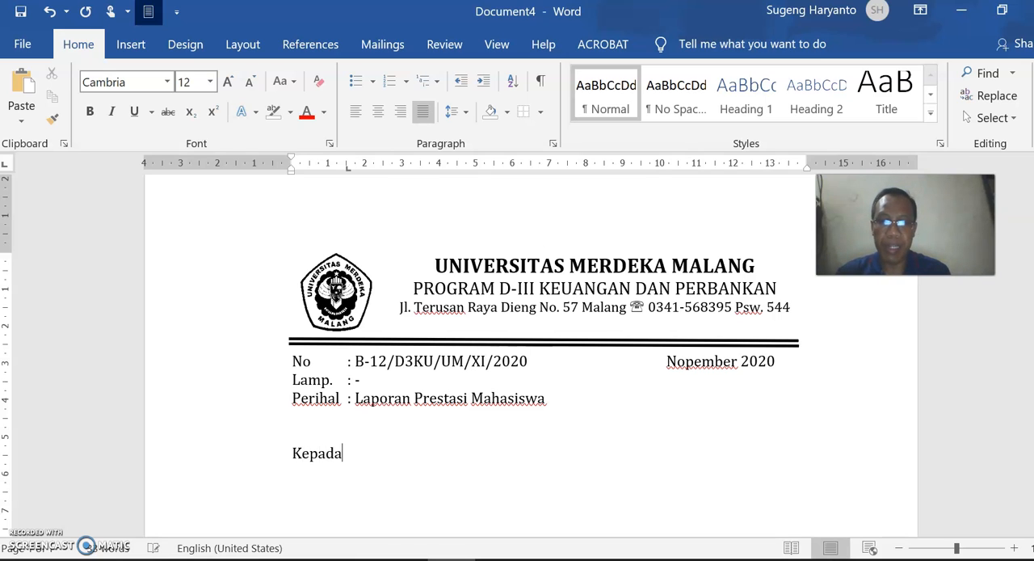
pyautogui.write(' Yt')
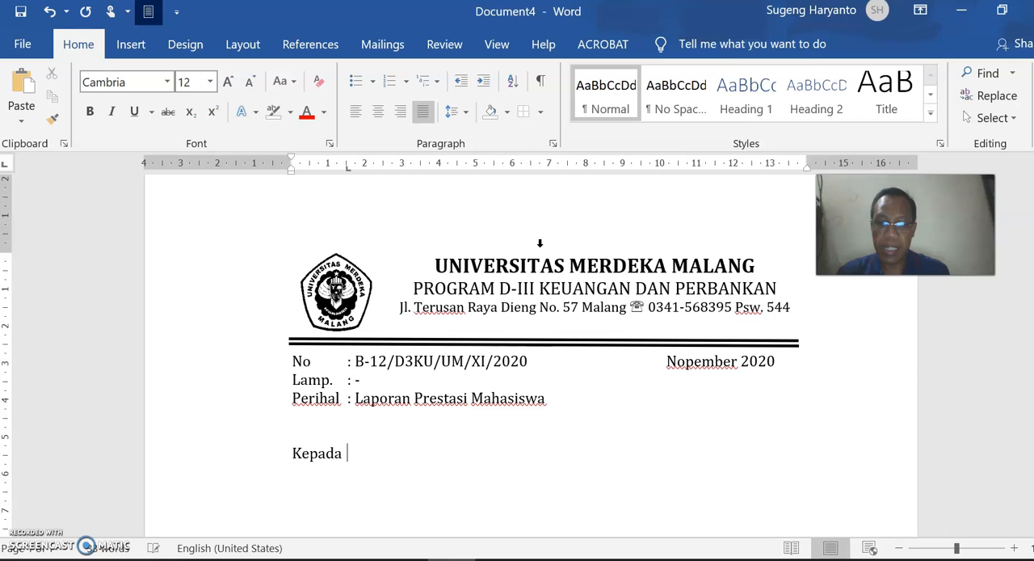
pyautogui.write('h')
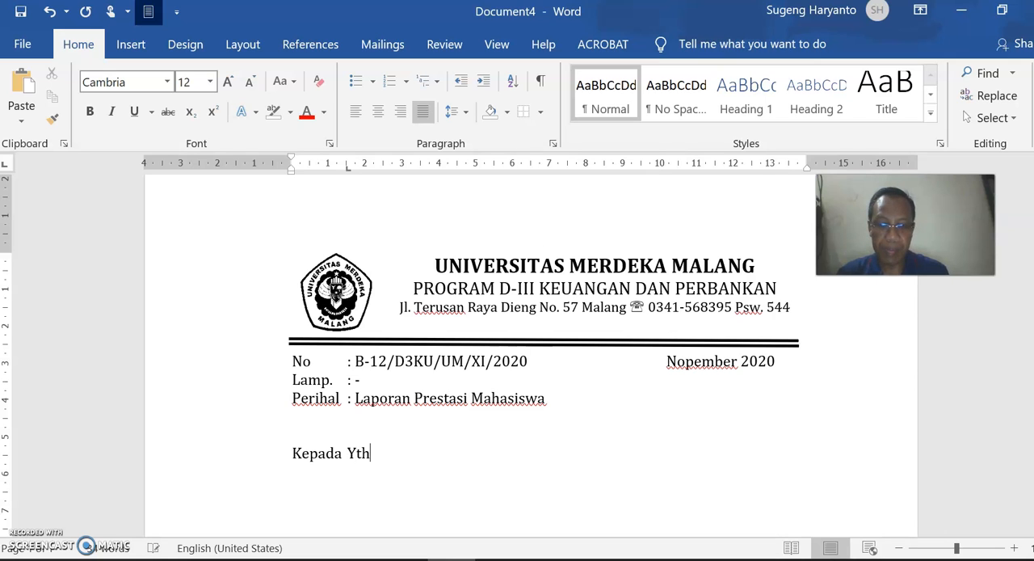
pyautogui.write('. Bapak')
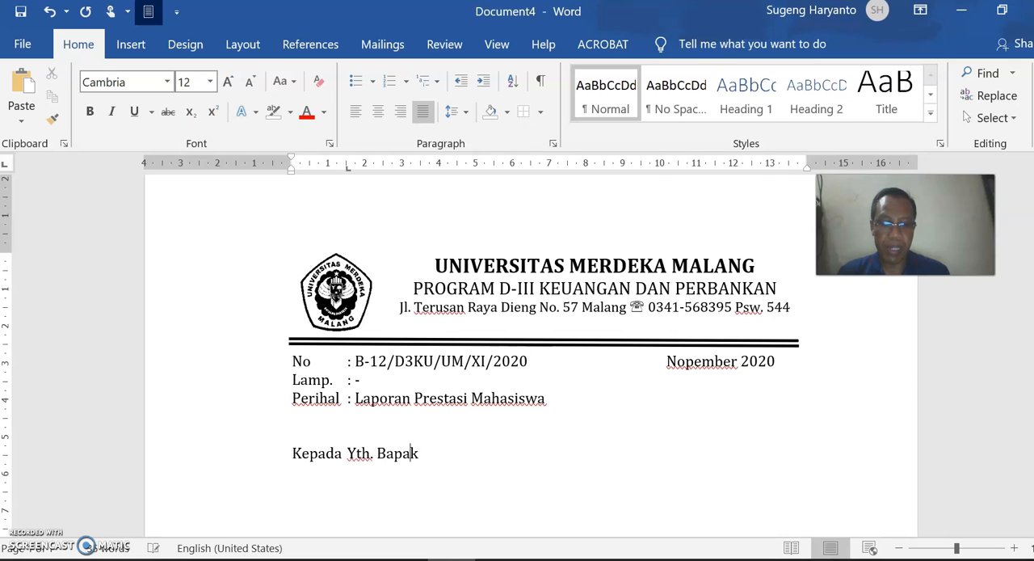
pyautogui.write('/ IBu')
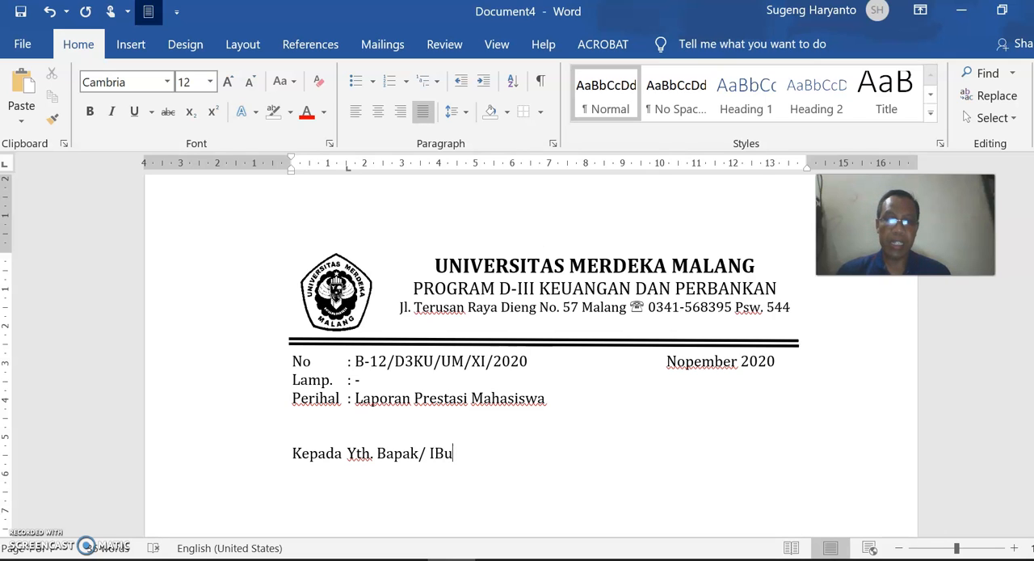
pyautogui.press('BackSpace')
pyautogui.press('BackSpace')
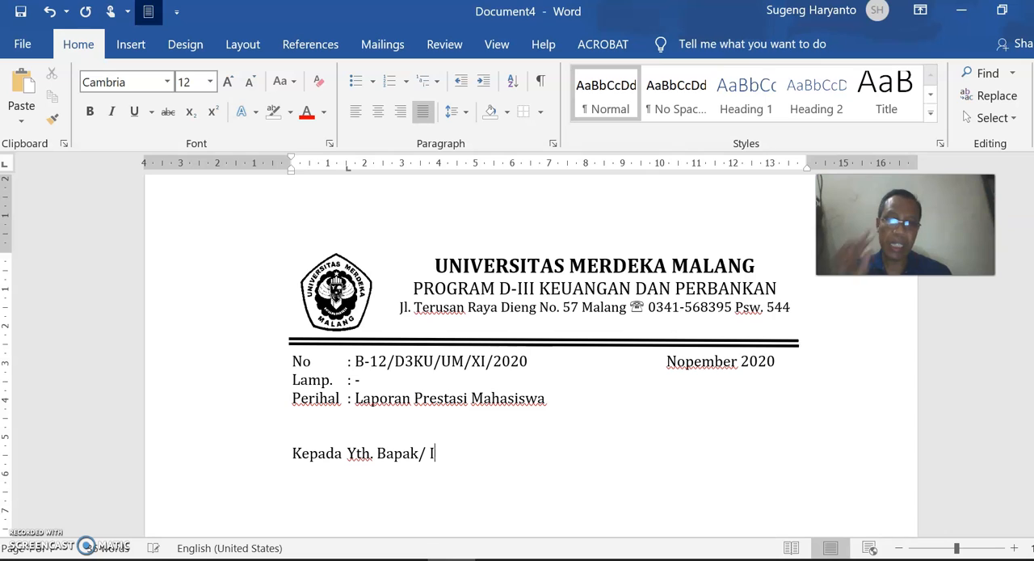
pyautogui.write('bu')
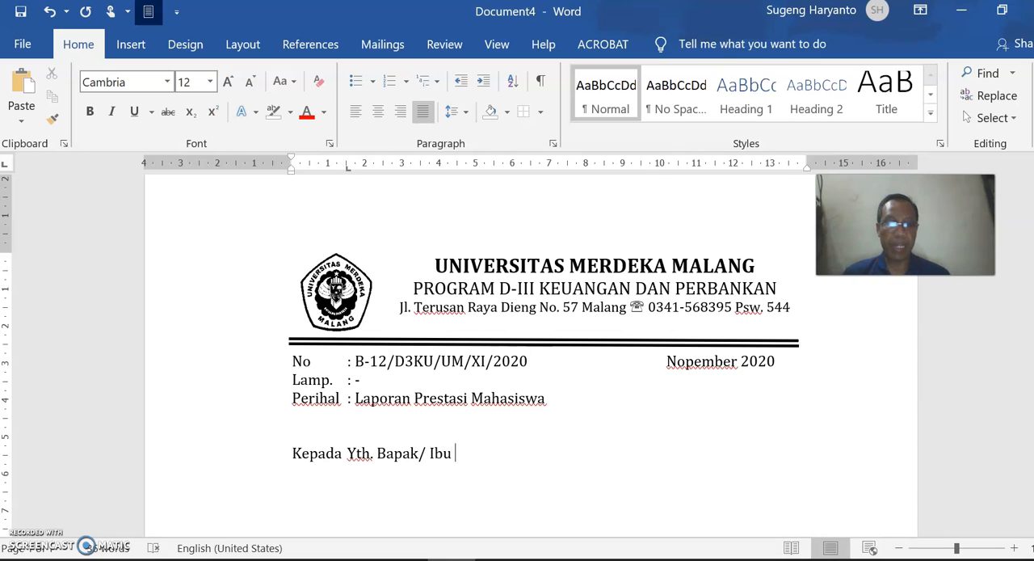
# - Add "Orang tua Mahasiswa" as an indented line below the recipient line, aligned with "Yth."
pyautogui.press('Return')
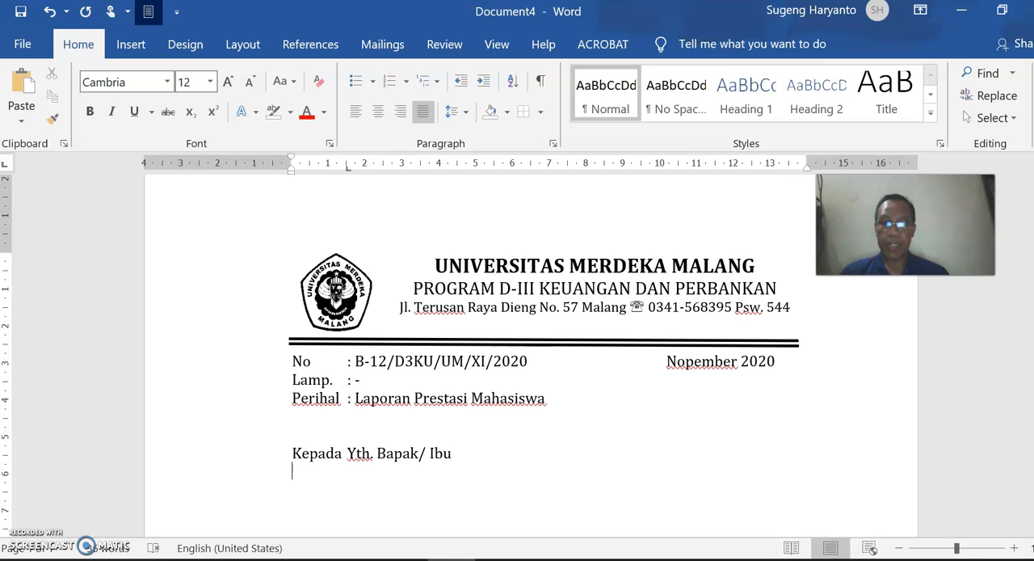
pyautogui.press('Tab')
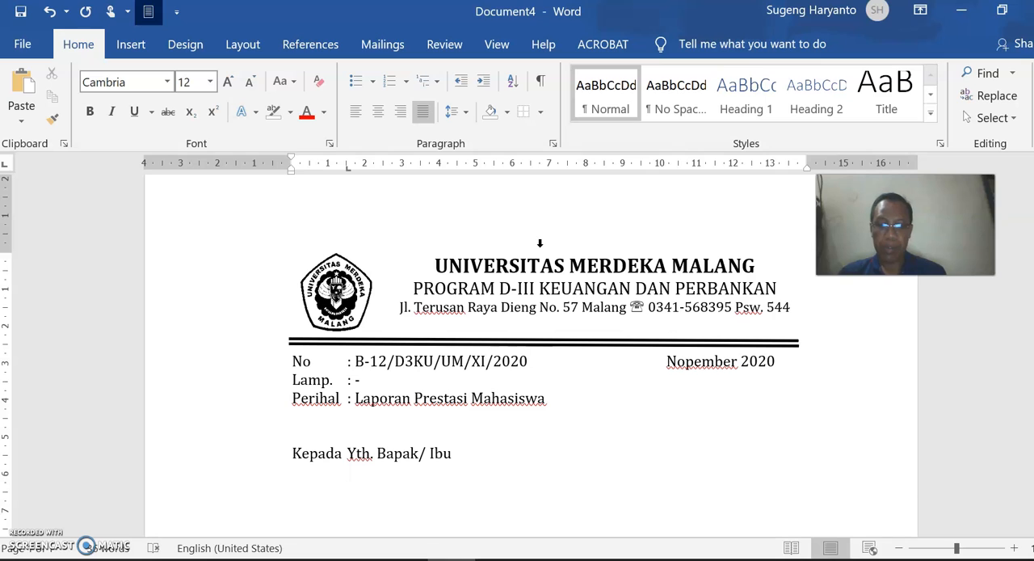
pyautogui.write('O')
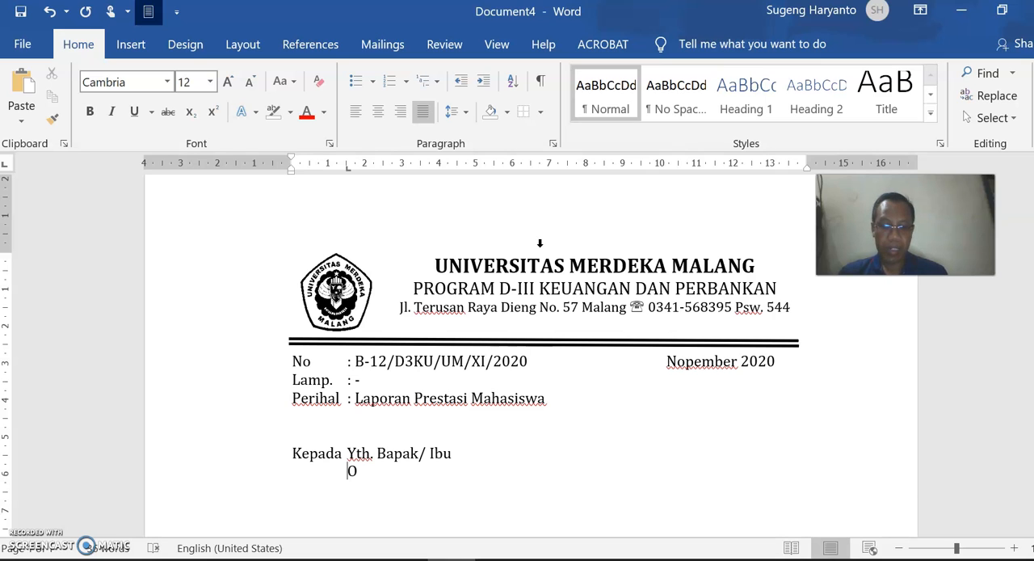
pyautogui.write('rang tua ')
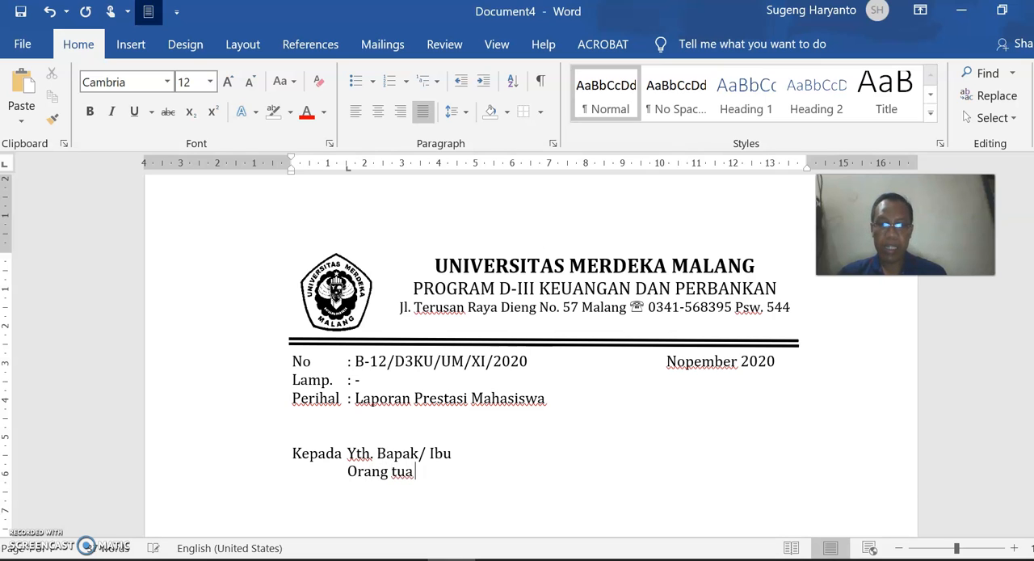
pyautogui.write('Mahasiswa')
# - Add "Di" as an indented line below "Orang tua Mahasiswa"
pyautogui.press('Return')
pyautogui.press('Tab')
pyautogui.write('Di')
# - Leave four blank lines below "Di" and write the indented salutation "Dengan hormat,"
pyautogui.press('Return')
pyautogui.press('Tab')
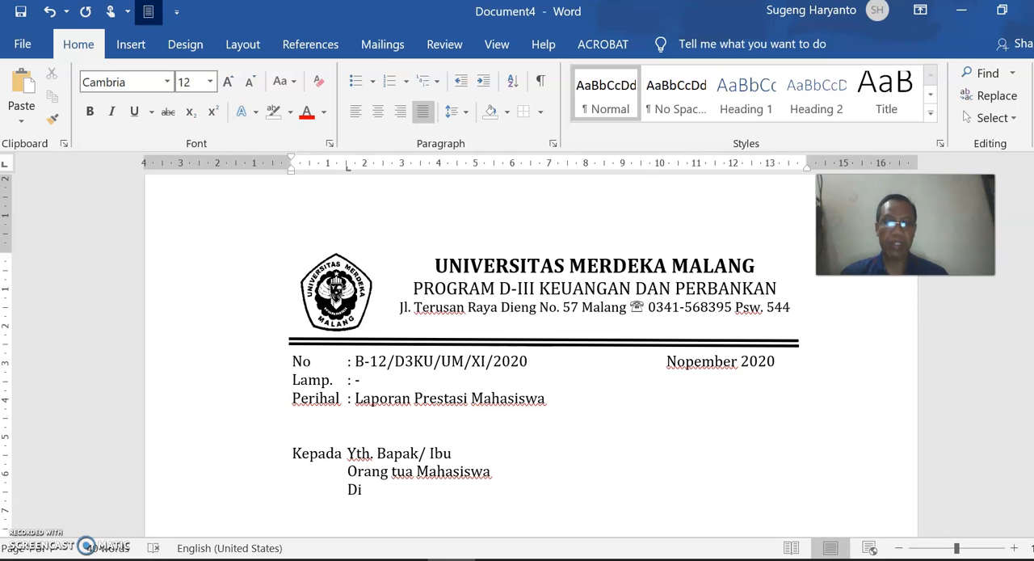
pyautogui.press('Return')
pyautogui.press('Return')
pyautogui.press('Return')
pyautogui.press('Return')
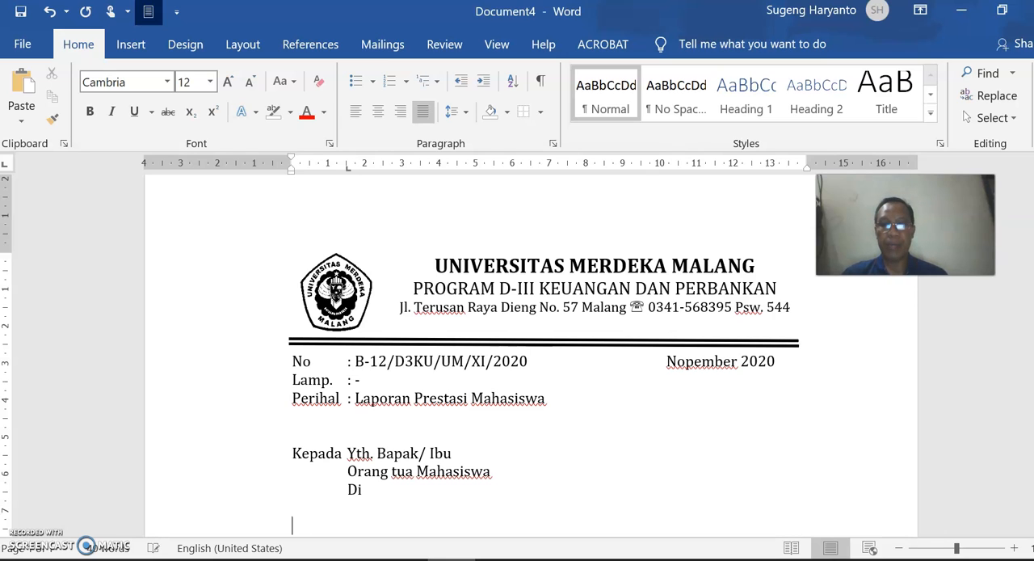
pyautogui.press('Tab')
pyautogui.write('Dengan hormat,')
# - Leave one blank line below the salutation and start an indented body paragraph with "Bersama ini kami sampaikan prestasi hasil studi"
pyautogui.press('Return')
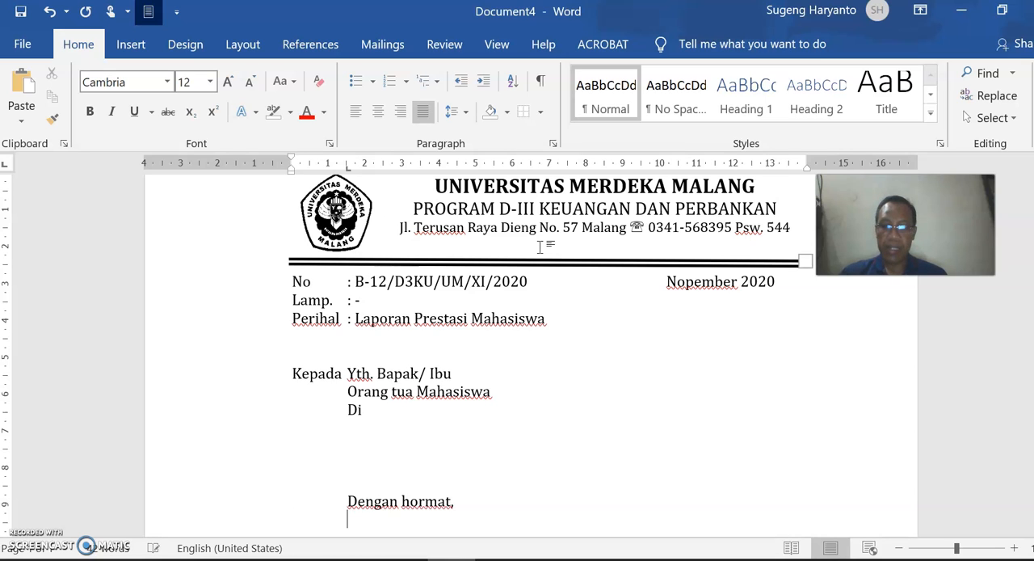
pyautogui.press('Return')
pyautogui.press('Tab')
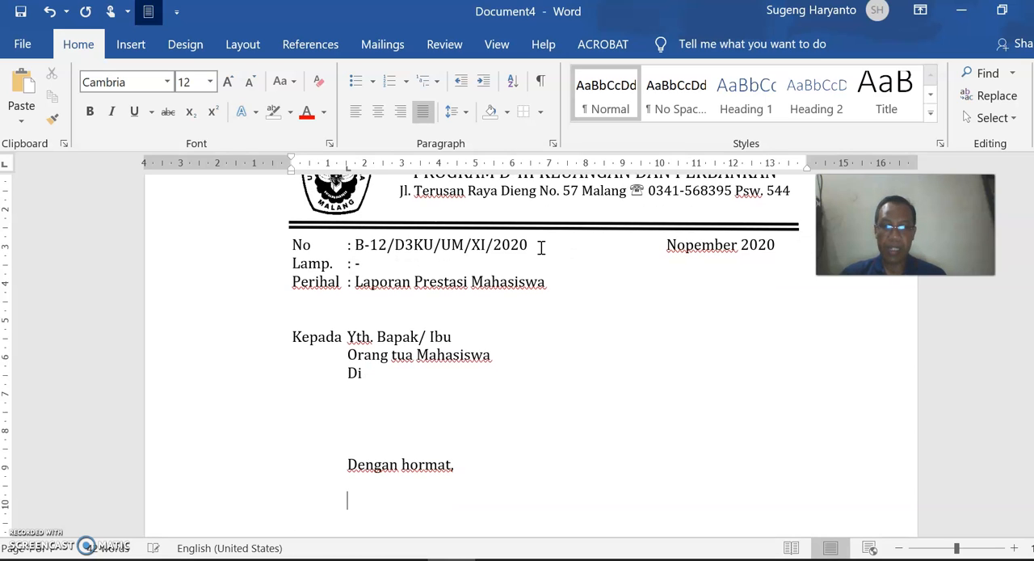
pyautogui.write('Bersama ')
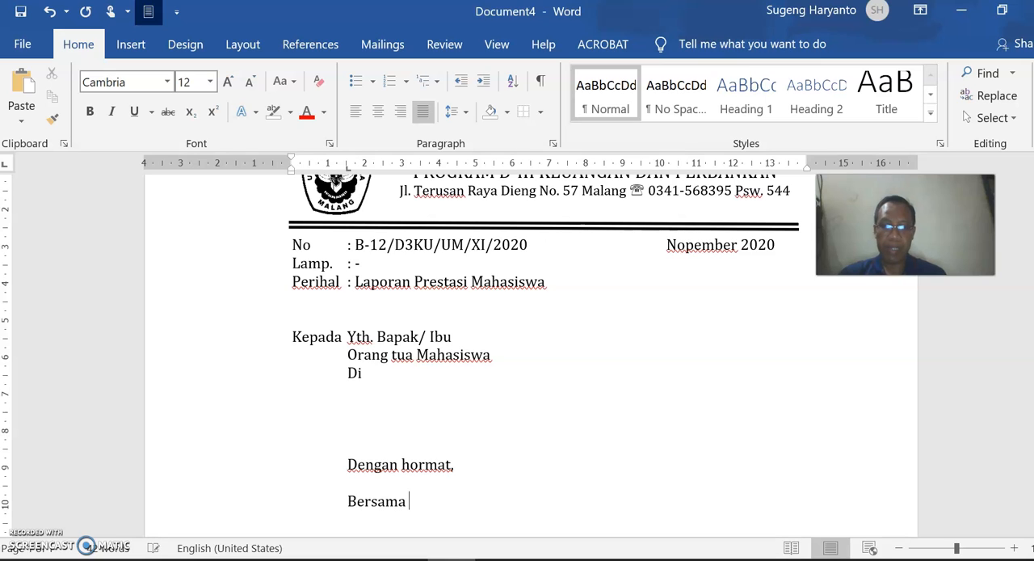
pyautogui.write('ini kami sam')
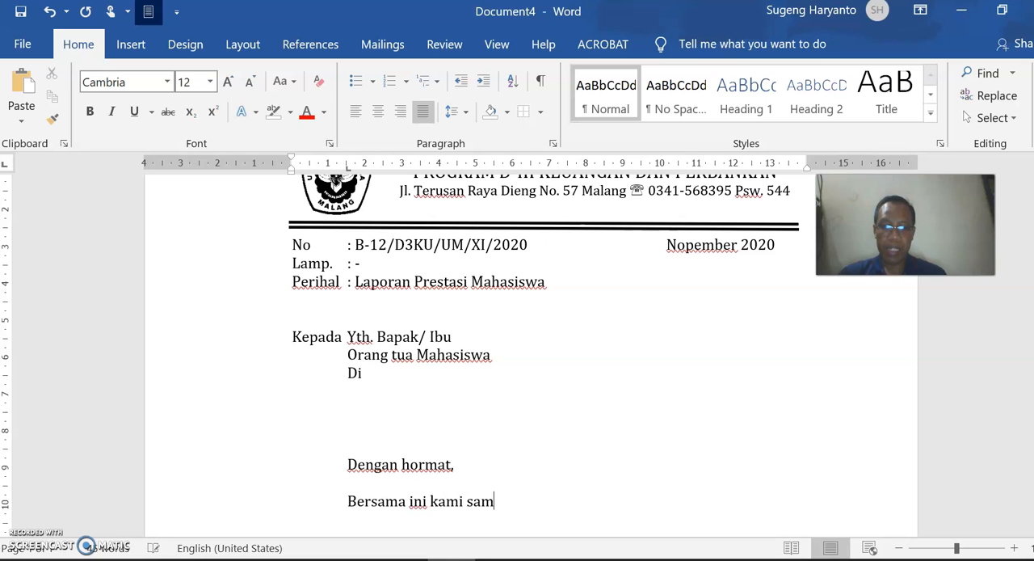
pyautogui.write('piai')
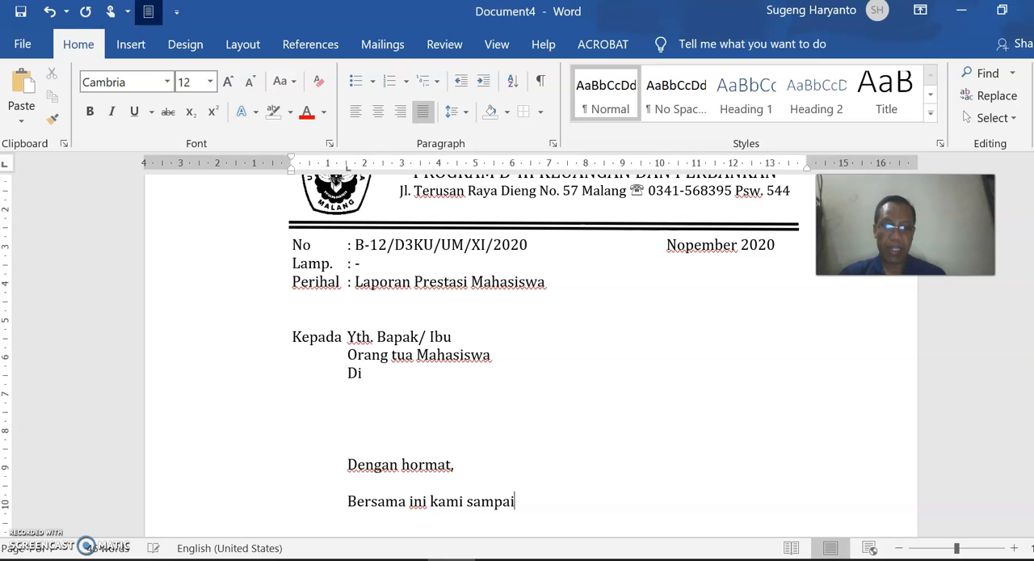
pyautogui.write('kan prestasi h')
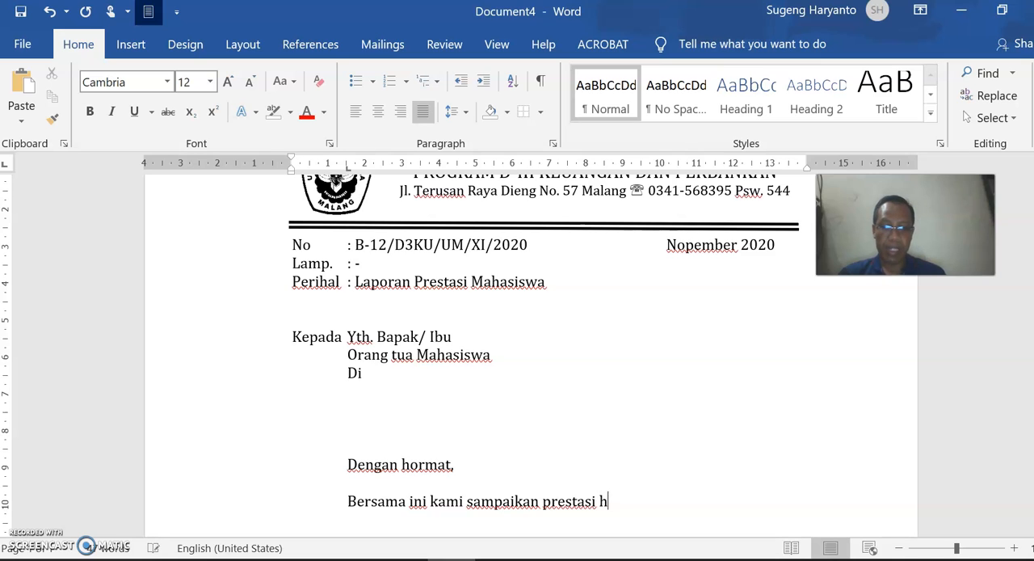
pyautogui.write('asil studi ')
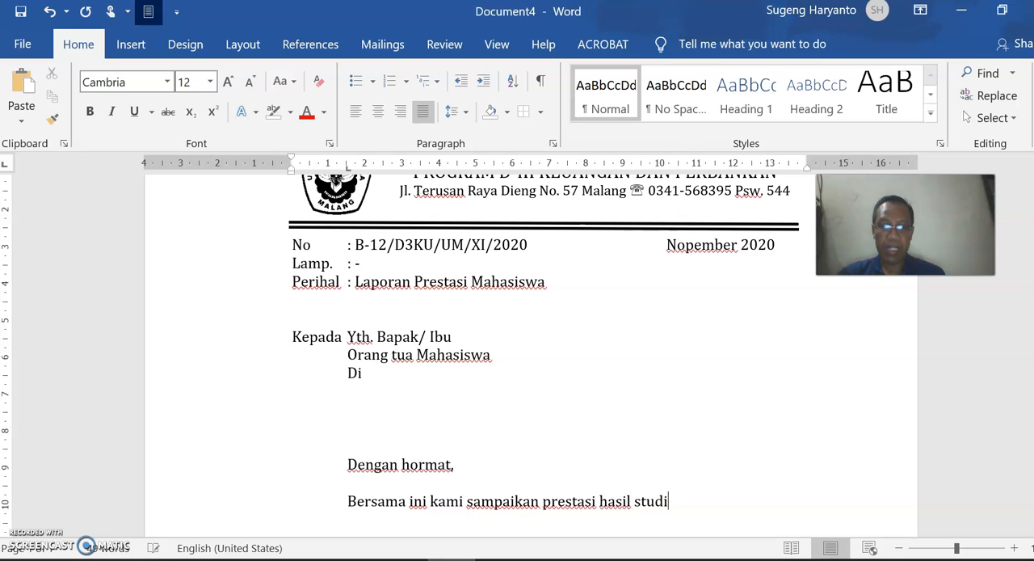
pyautogui.write('putra')
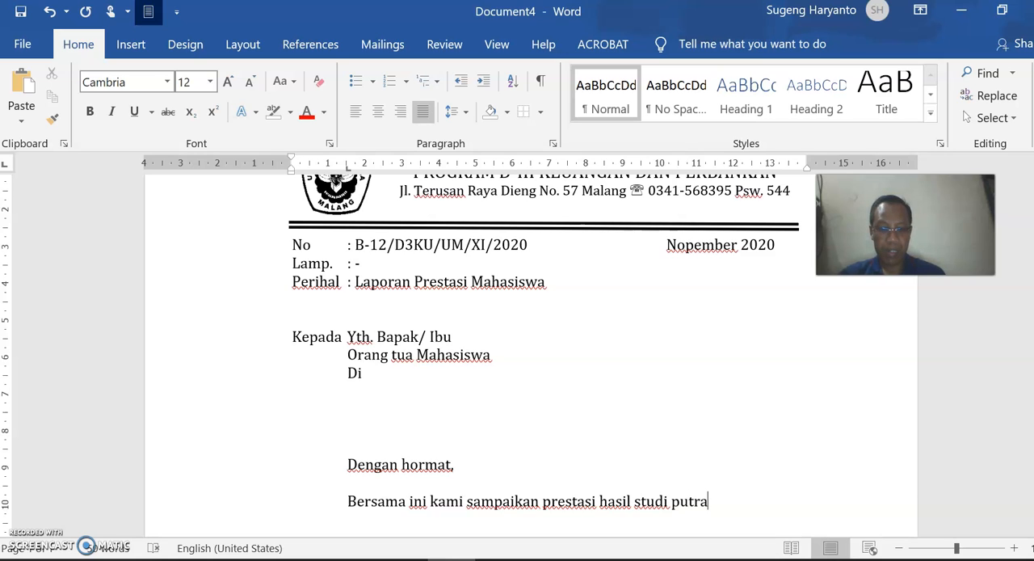
# - Continue the opening sentence of the body with "putra/ putri bapak dan ibu untuk"
pyautogui.press('BackSpace')
pyautogui.write('/ pub')
pyautogui.press('BackSpace')
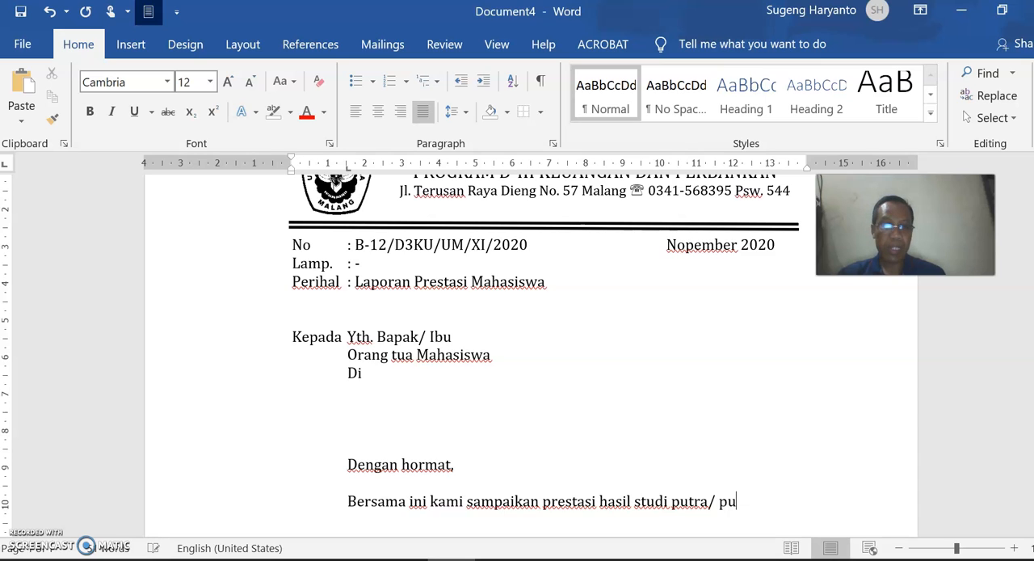
pyautogui.write('tri b')
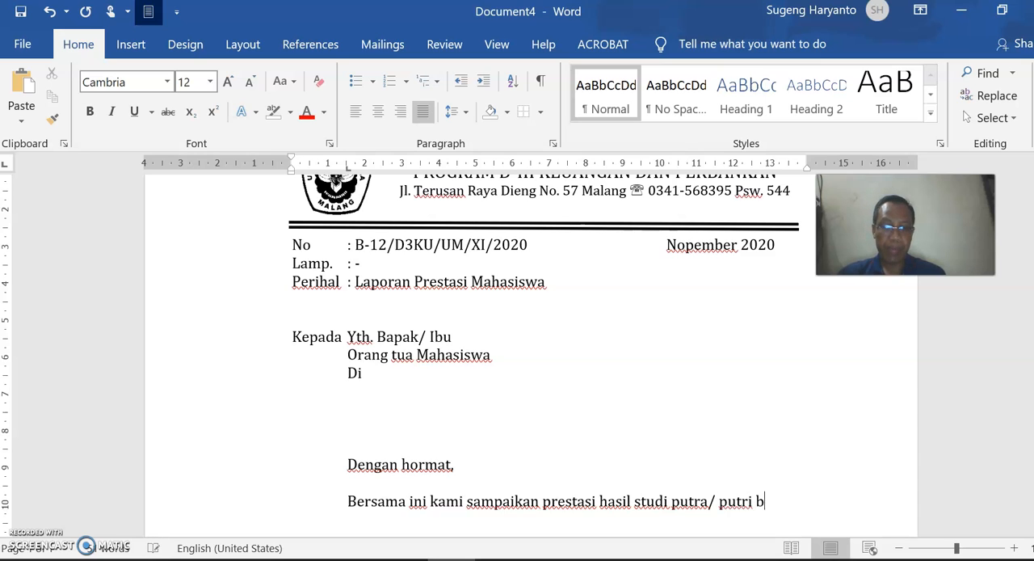
pyautogui.write('apak dan ')
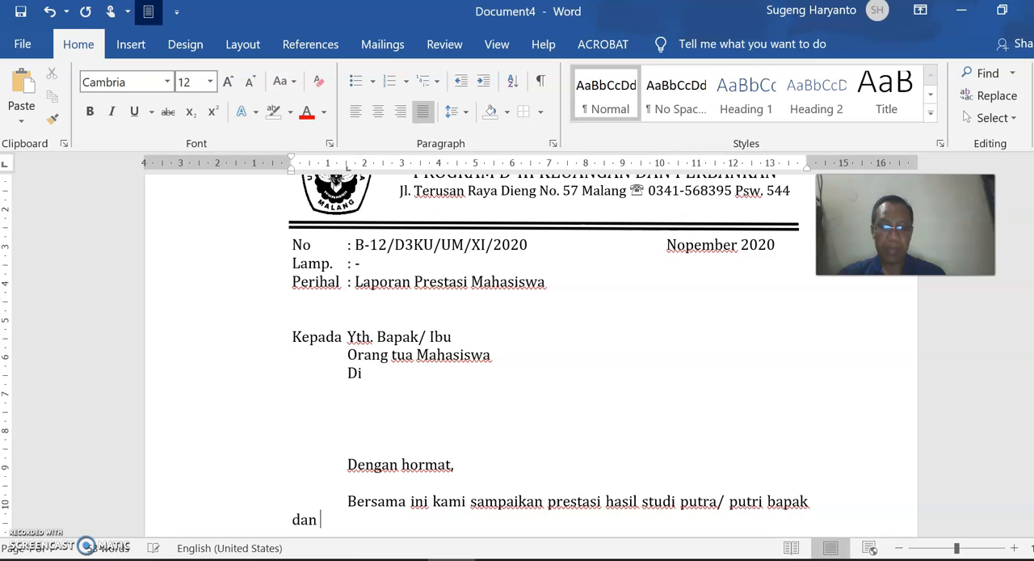
pyautogui.write('ibu')
pyautogui.press('BackSpace')
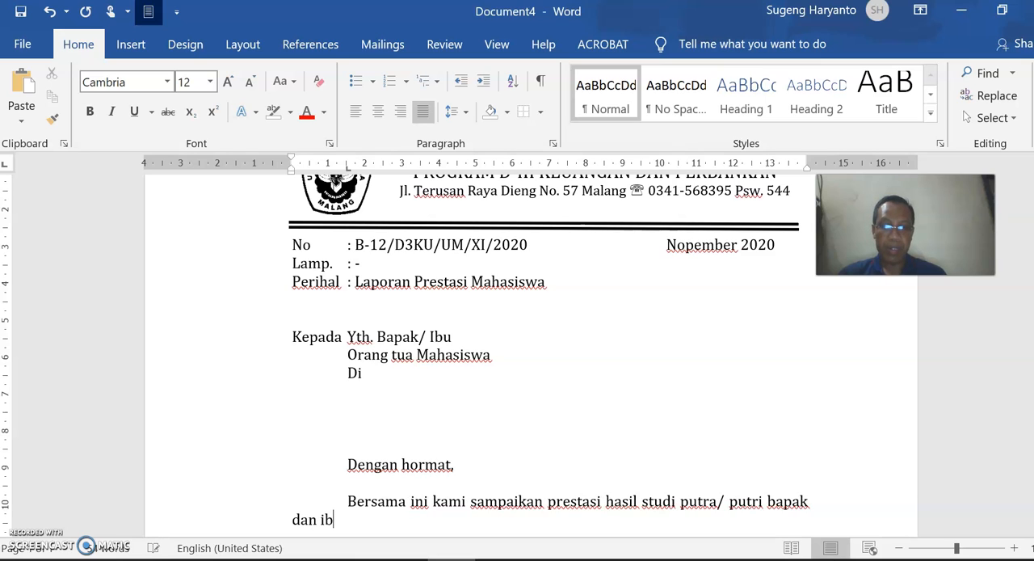
pyautogui.write('u untuk semester ')
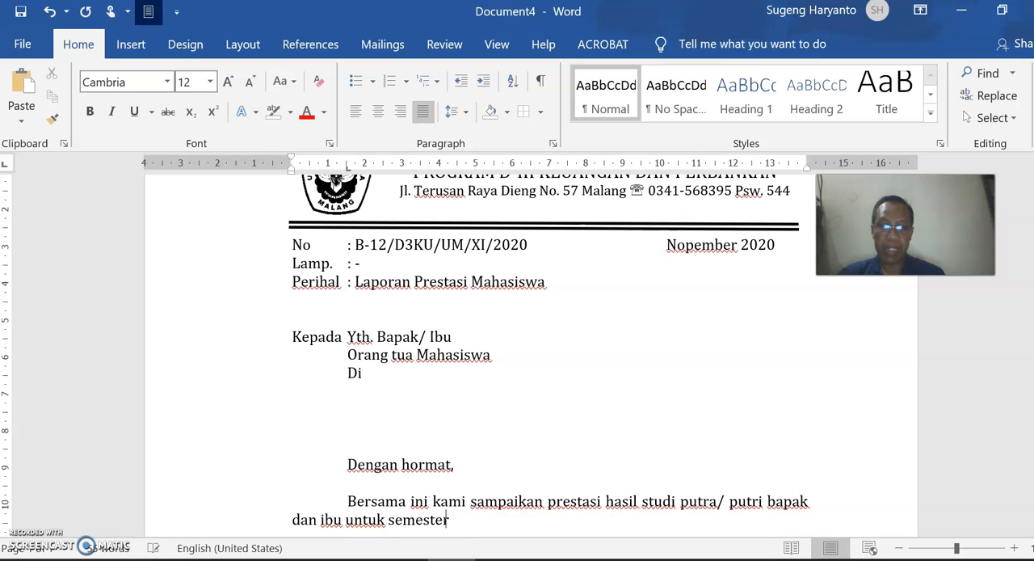
pyautogui.write('1 (satu) tahun')
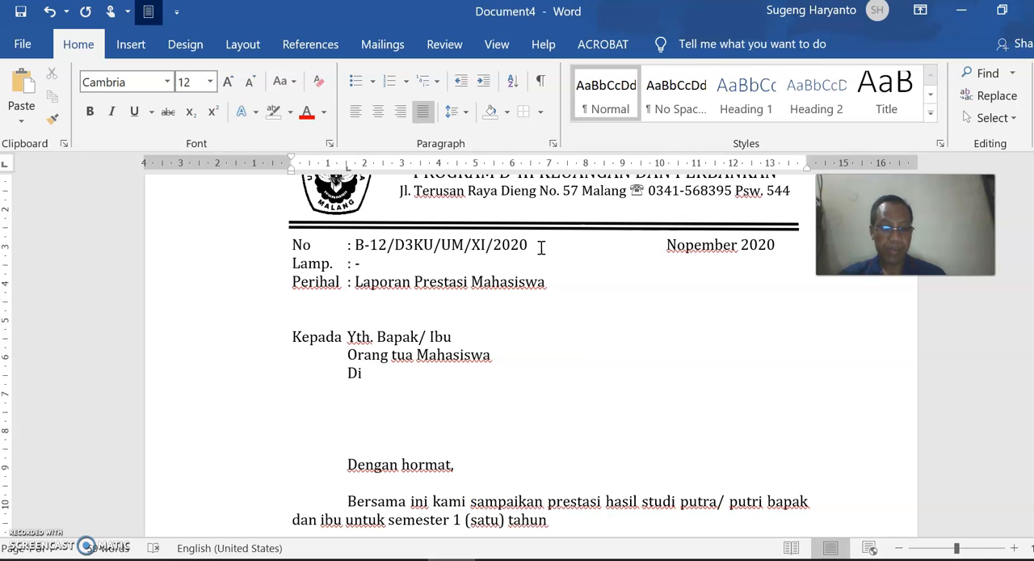
# - Finish the body sentence with the capitalised wording "Tahun Akademik 2020/2021:"
pyautogui.press('BackSpace')
pyautogui.write('A')
pyautogui.press('BackSpace')
pyautogui.write('Tahun Akademik')
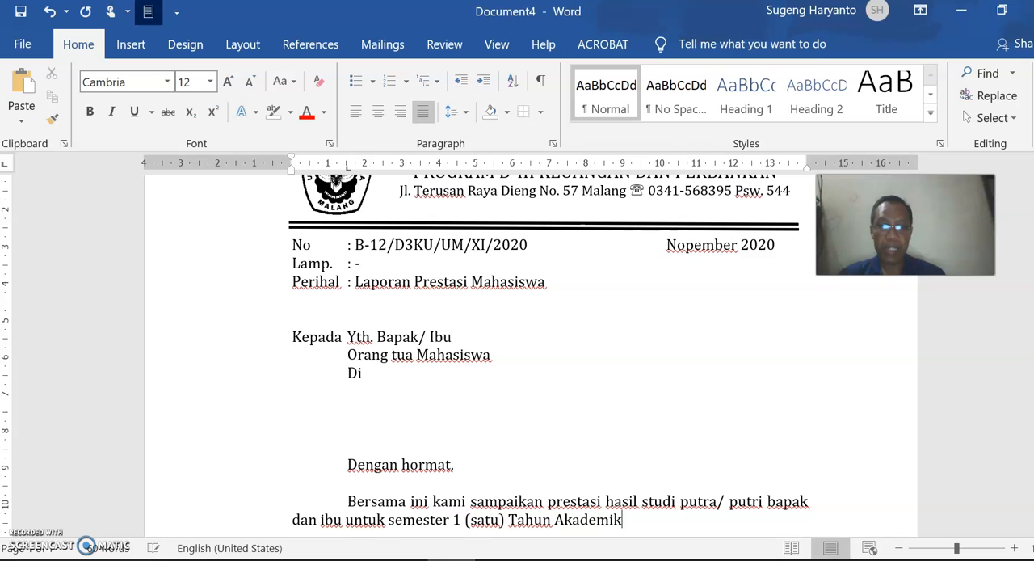
pyautogui.write(' 20')
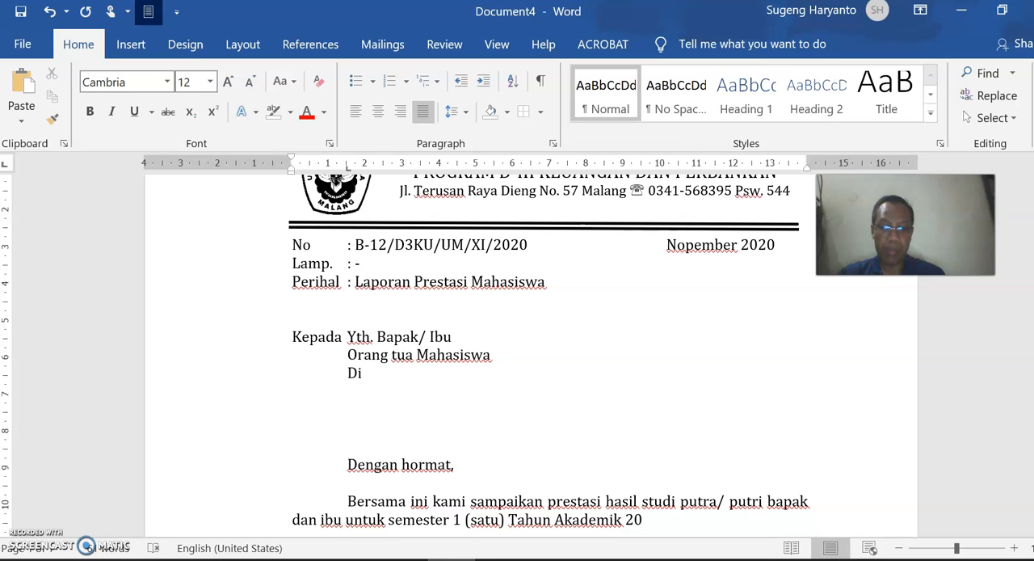
pyautogui.write('20/2021')
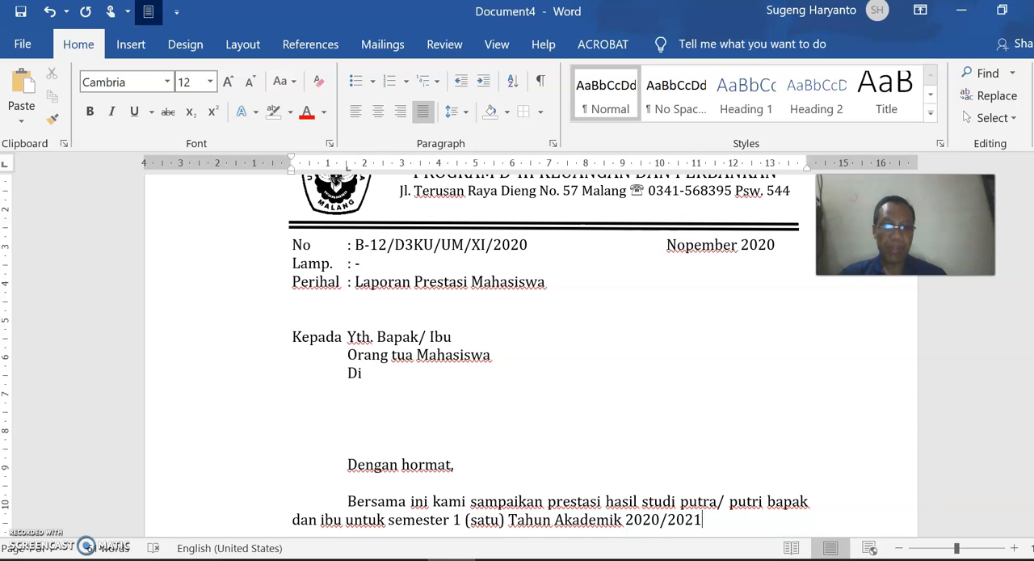
pyautogui.write(':')
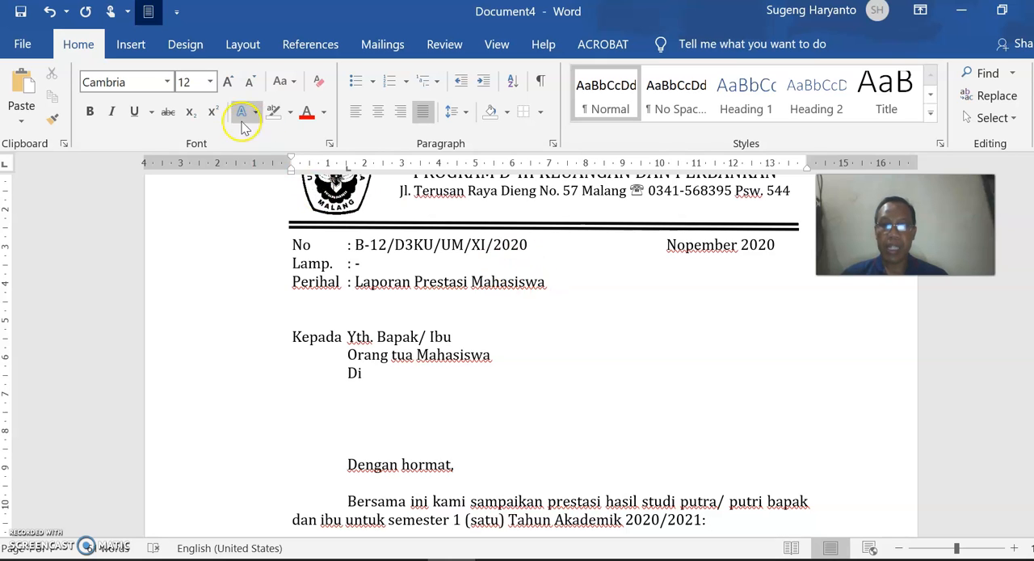
# - Indent the whole body paragraph to about 1.5 cm, in line with "Dengan hormat,", and remove its extra first-line indent
pyautogui.moveTo(291, 167); pyautogui.dragTo(349, 175)
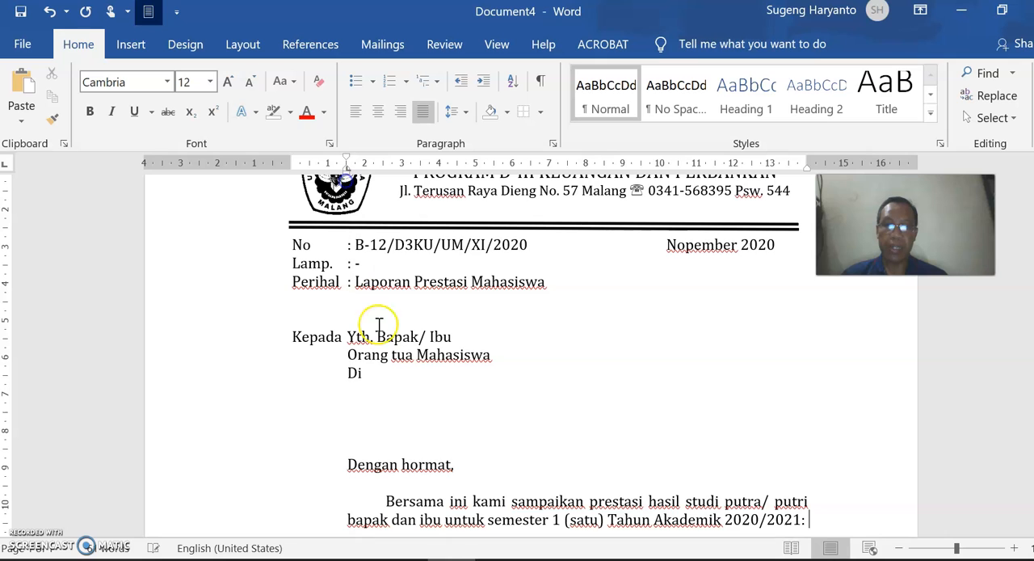
pyautogui.click(381, 498)
pyautogui.press('BackSpace')
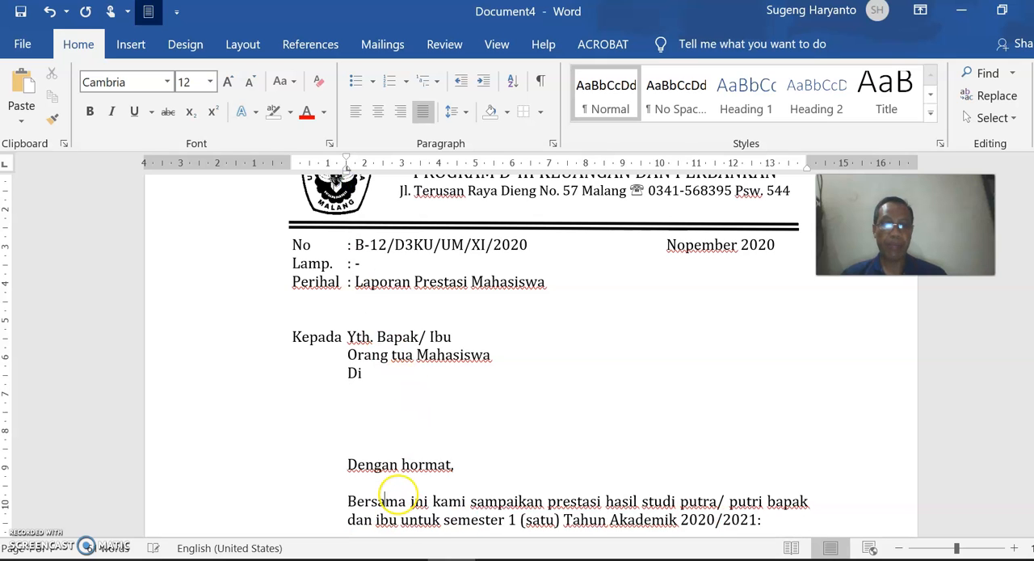
# - Add the label "N a m a" one blank line below the paragraph, with a colon aligned at a new tab stop at about 4.8 cm
pyautogui.scroll(-1, 565, 517)
pyautogui.click(792, 473)
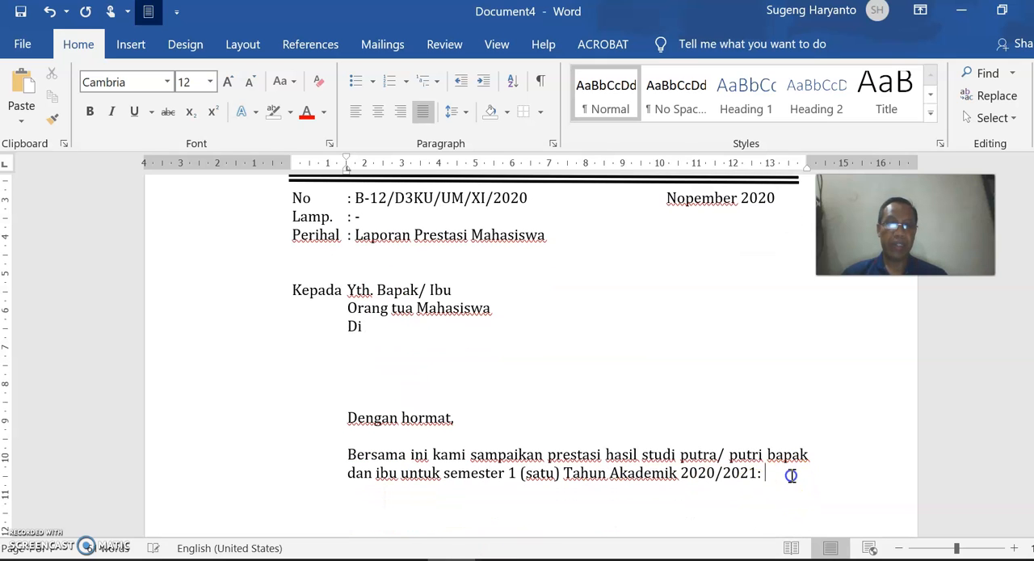
pyautogui.press('Return')
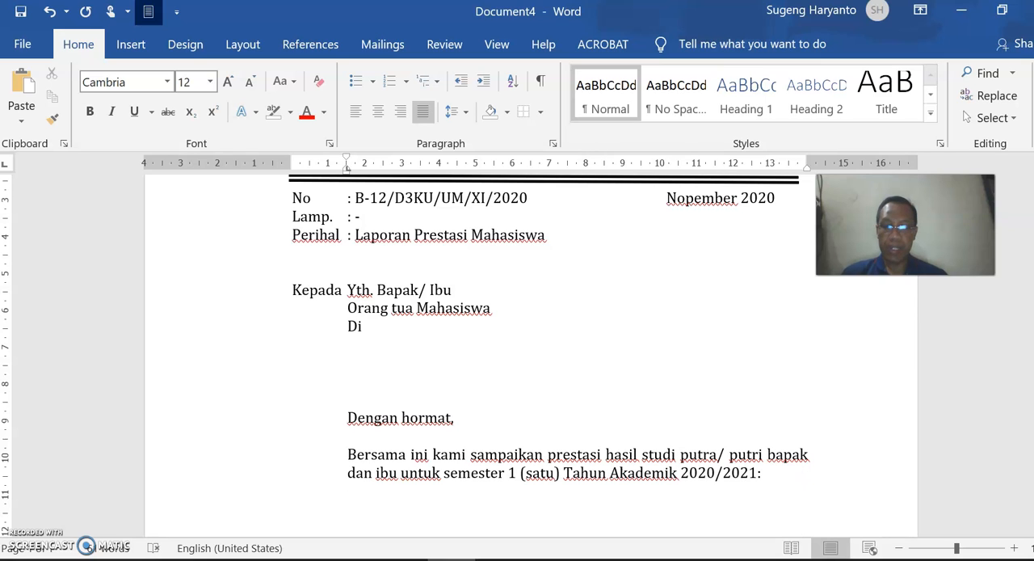
pyautogui.write('N a m a')
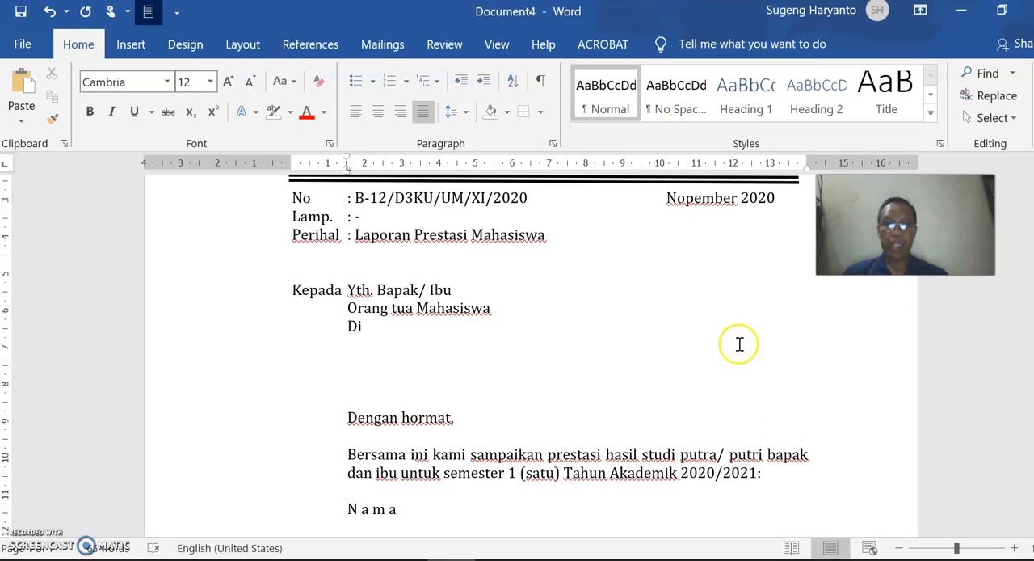
pyautogui.click(476, 166)
pyautogui.moveTo(477, 167); pyautogui.dragTo(471, 166)
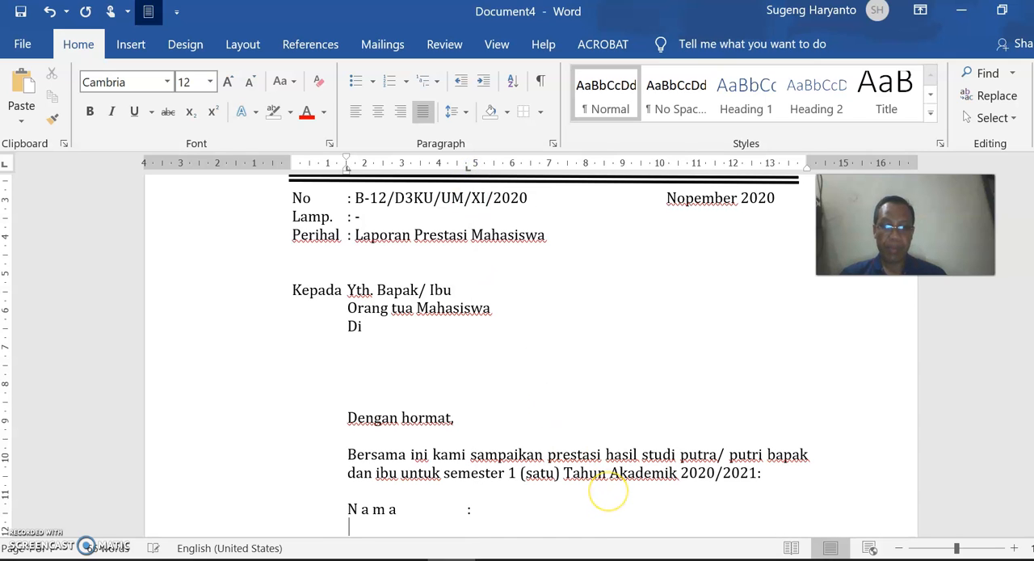
# - Add an "N I M" line below the name label, with its colon aligned to the one above
pyautogui.write('N ')
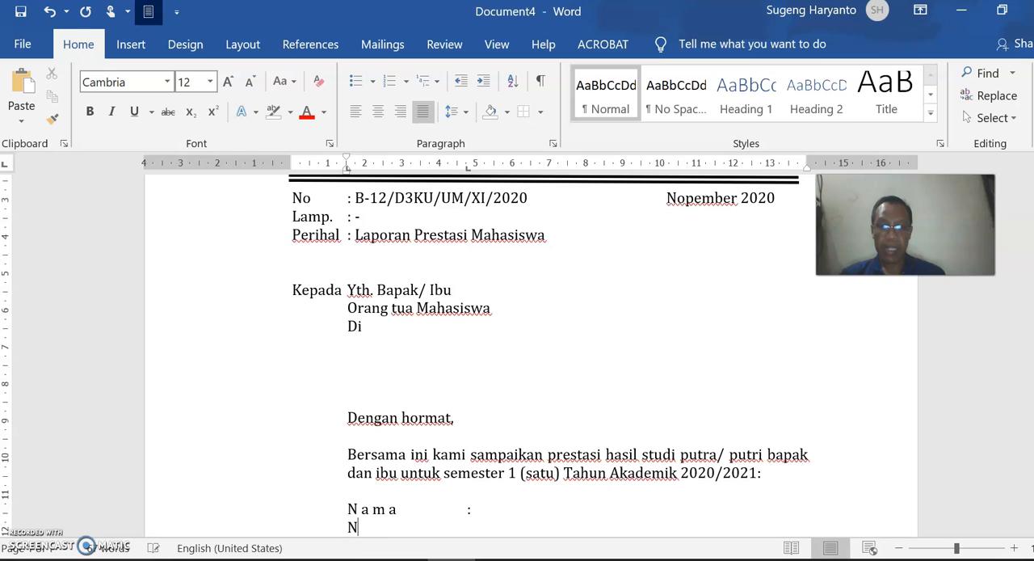
pyautogui.write('I M')
pyautogui.press('Tab')
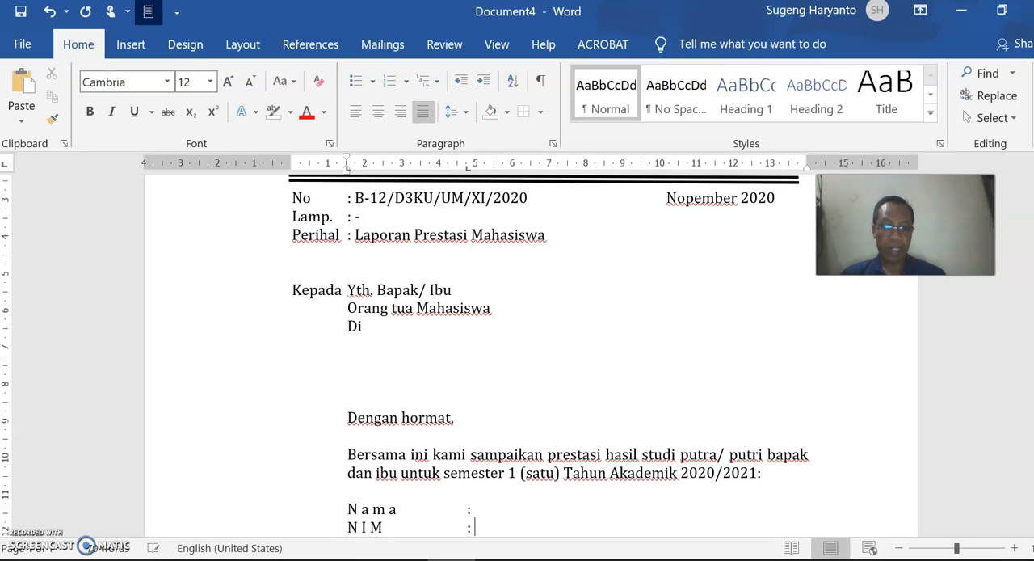
# - Add an "Alamat Di Malang" line below "N I M" with an aligned colon
pyautogui.press('Return')
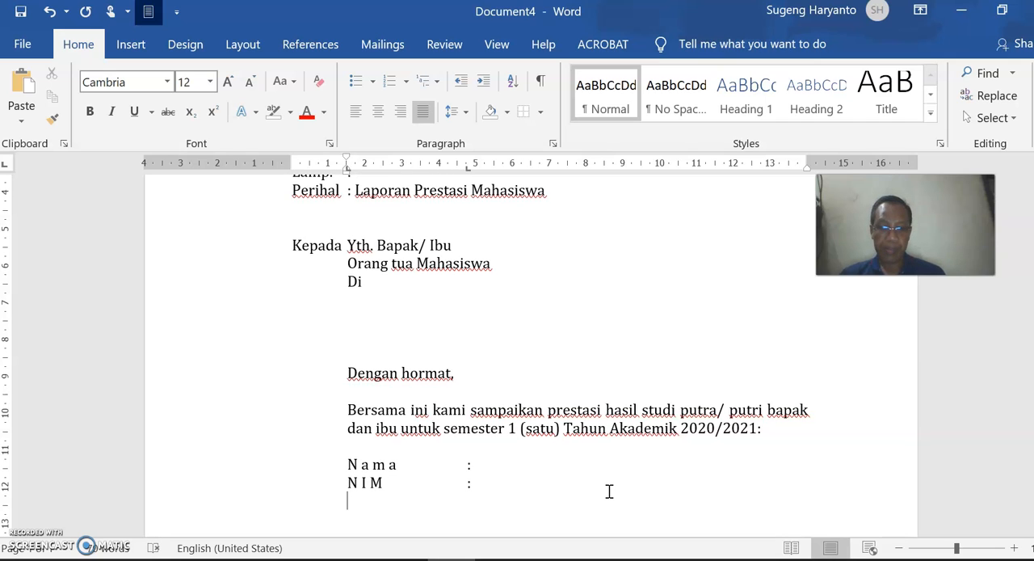
pyautogui.write('Alamat D')
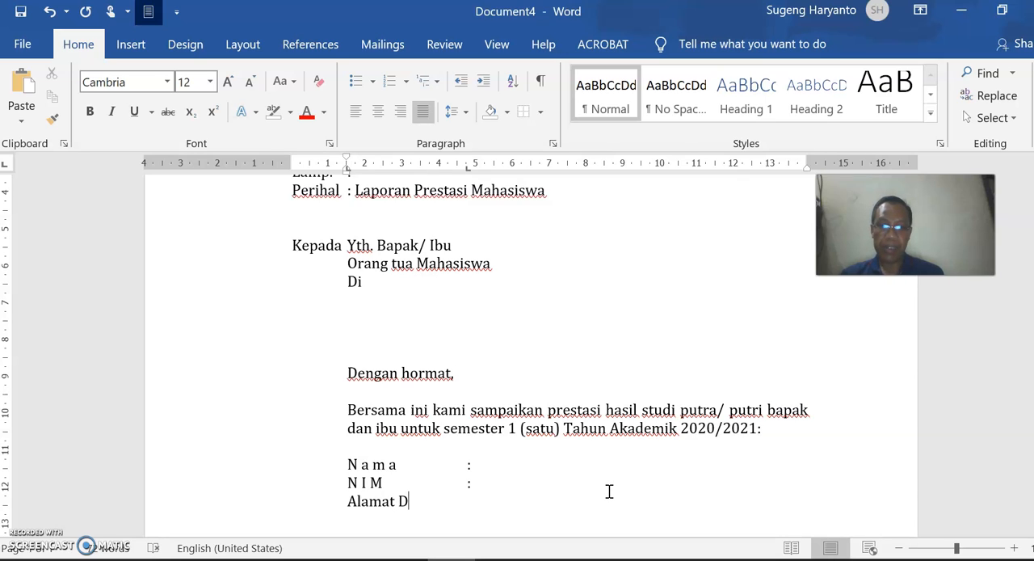
pyautogui.write('i Malang')
pyautogui.press('Tab')
pyautogui.write(':')
# - Add an "IPS" line below the address label with an aligned colon
pyautogui.press('Return')
pyautogui.write('IP S')
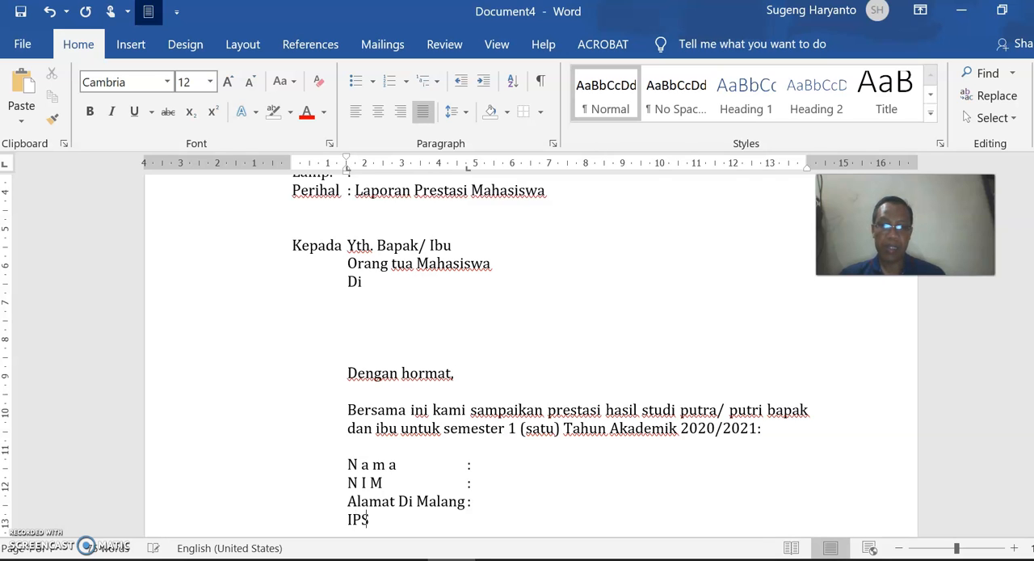
pyautogui.press('Tab')
pyautogui.write(':')
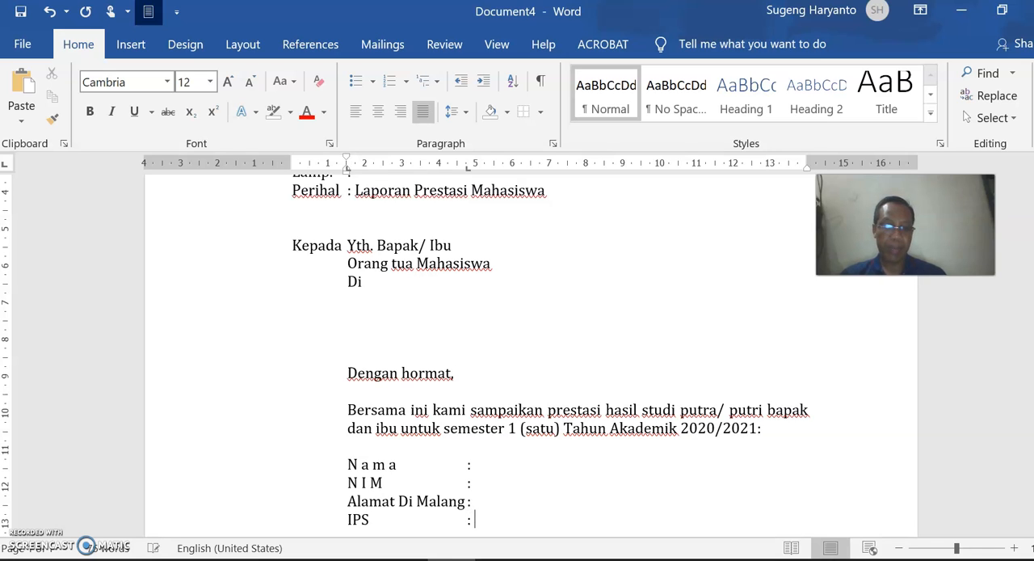
# - Add the closing paragraph "Demikian hasil belajar putra putri bapak, semoga menjadi perhatian." one blank line below the IPS line
pyautogui.press('Return')
pyautogui.write('Demikian ')
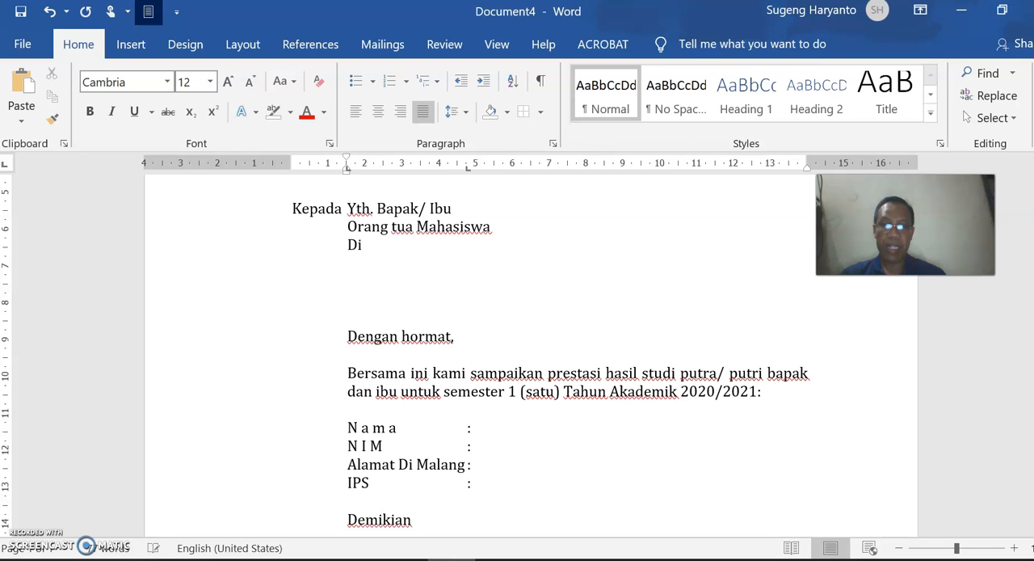
pyautogui.write('hasil ')
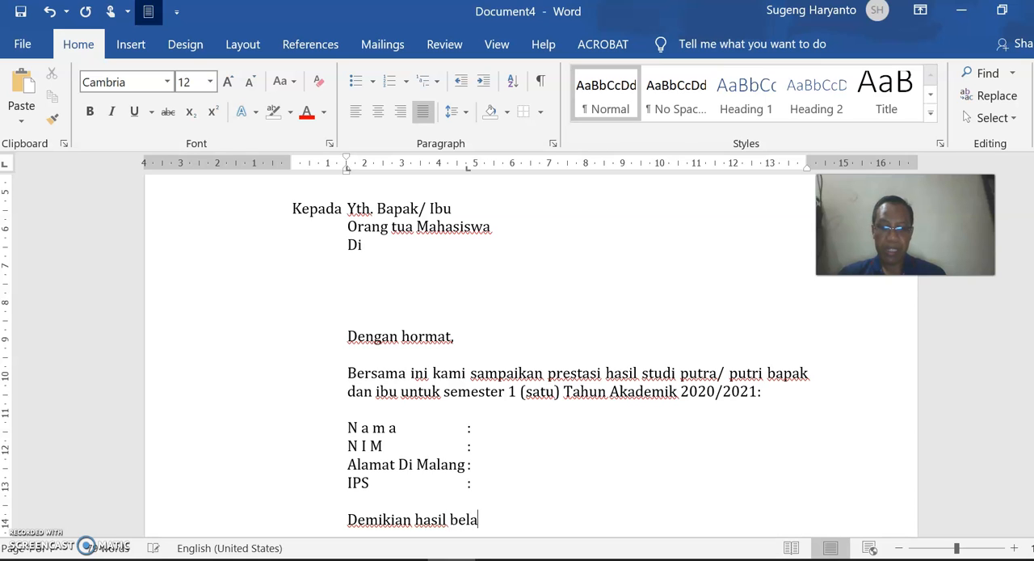
pyautogui.write('belajar')
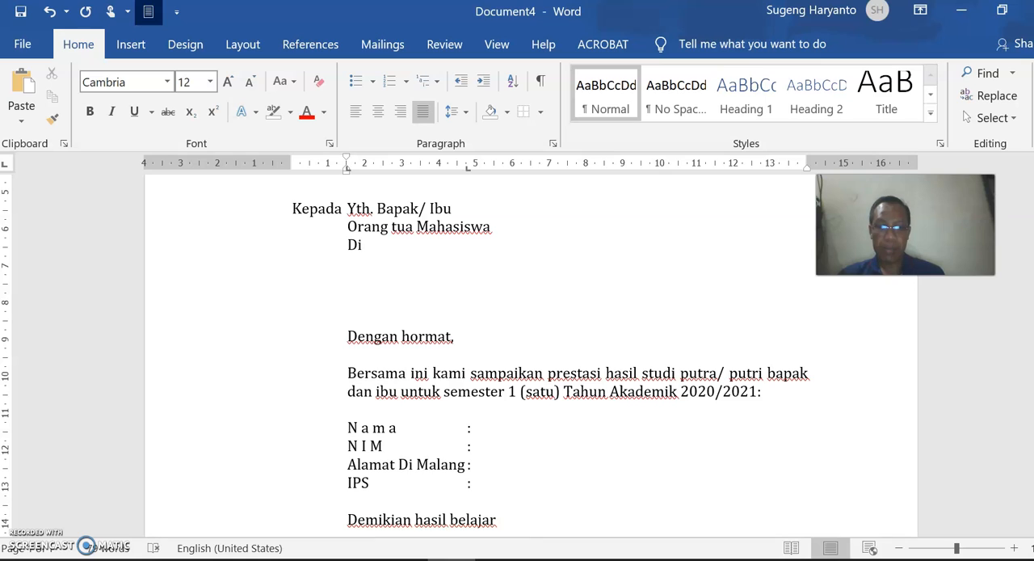
pyautogui.press('BackSpace')
pyautogui.press('BackSpace')
pyautogui.write('pu')
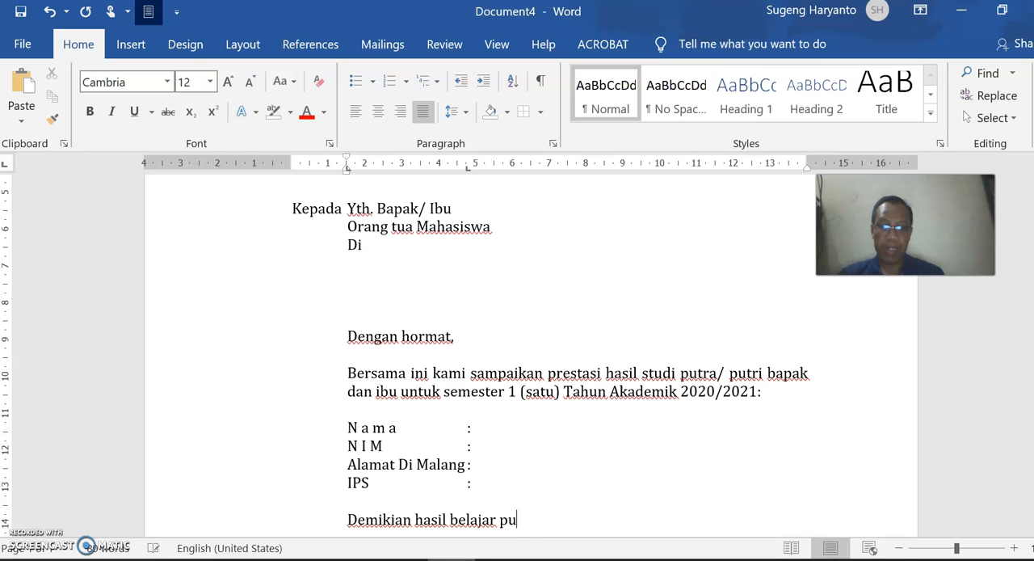
pyautogui.write('tra ')
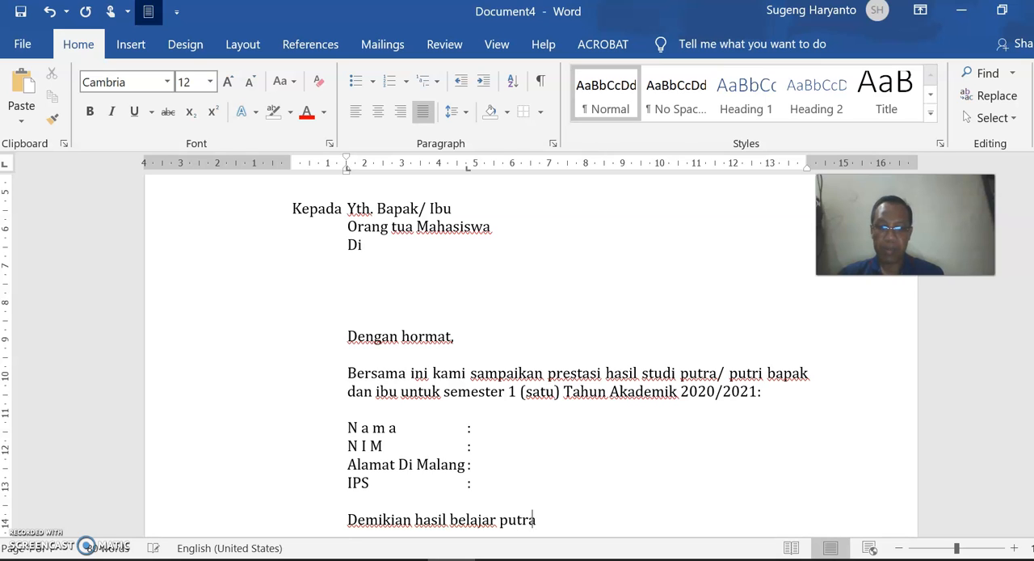
pyautogui.write('putri')
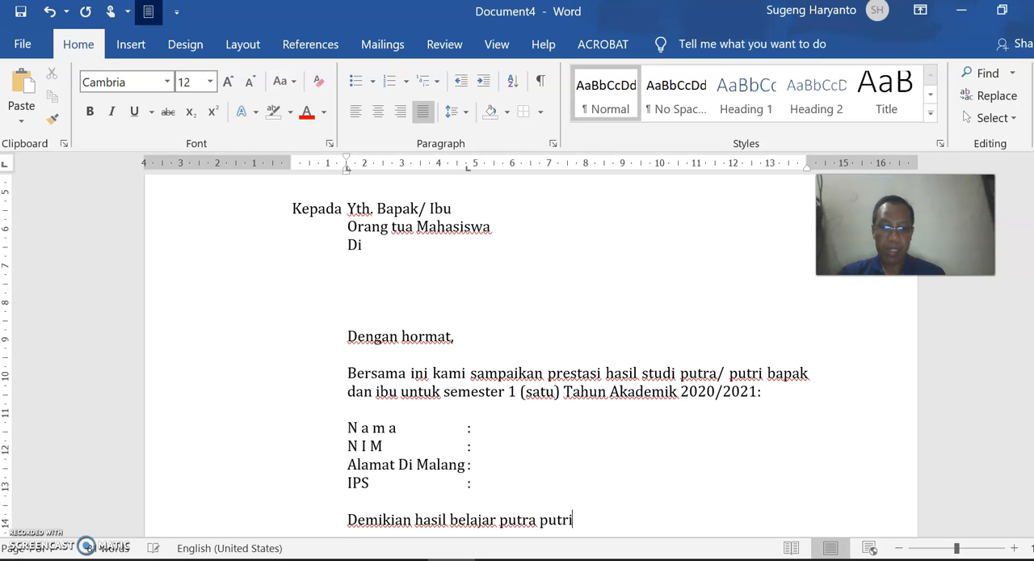
pyautogui.write(' bapak, semoga menjadi perhatian')
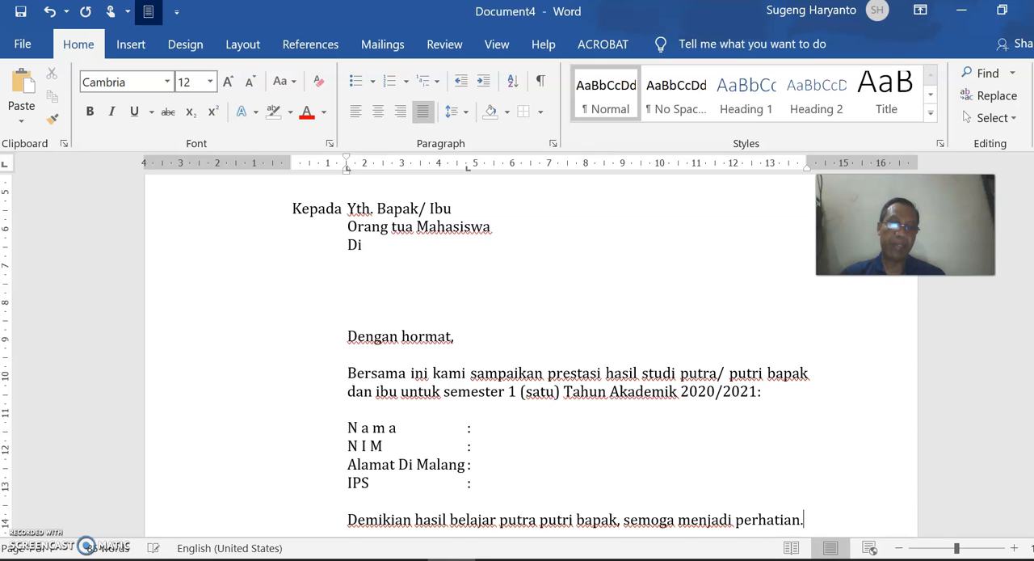
pyautogui.write('.')
# - Add the signatory title "Sekretaris Program," one blank line below the closing paragraph, aligned with the letter's date
pyautogui.press('Return')
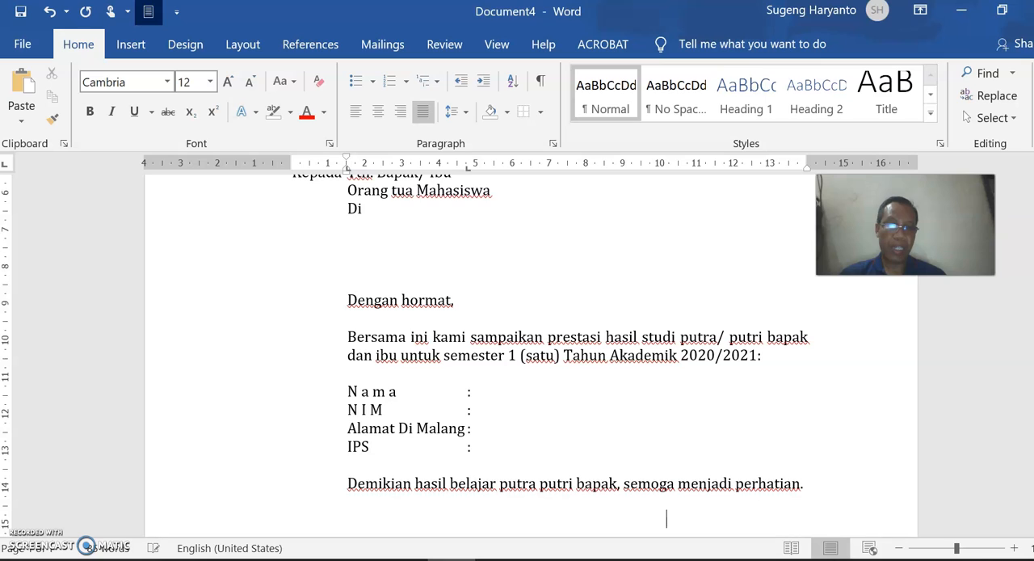
pyautogui.write('Sekretaris Program,')
# - Leave signature space below the title and enter the signatory's full name with the degrees "SE., MM", aligned under the title
pyautogui.press('Return')
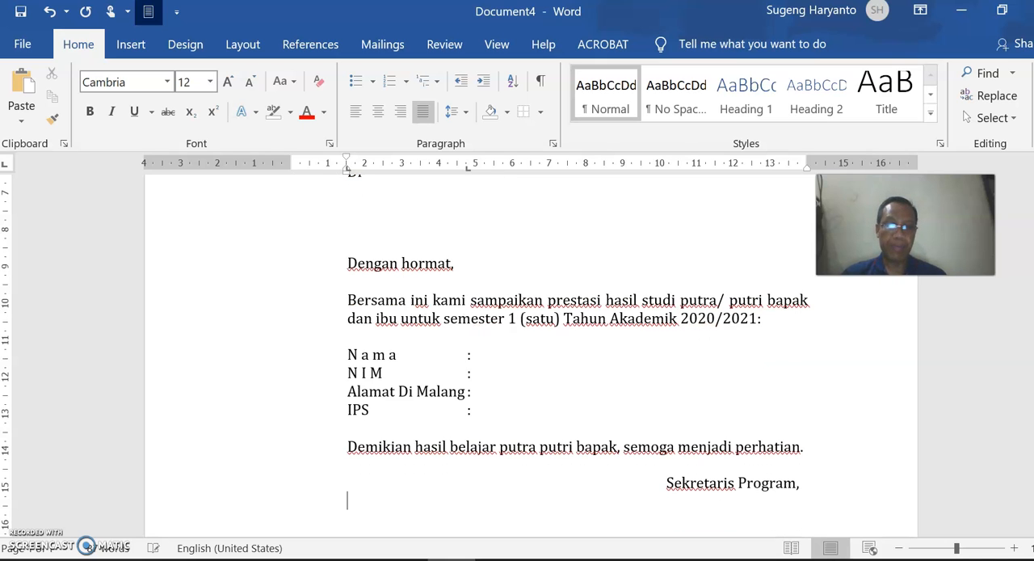
pyautogui.press('Return')
pyautogui.press('Return')
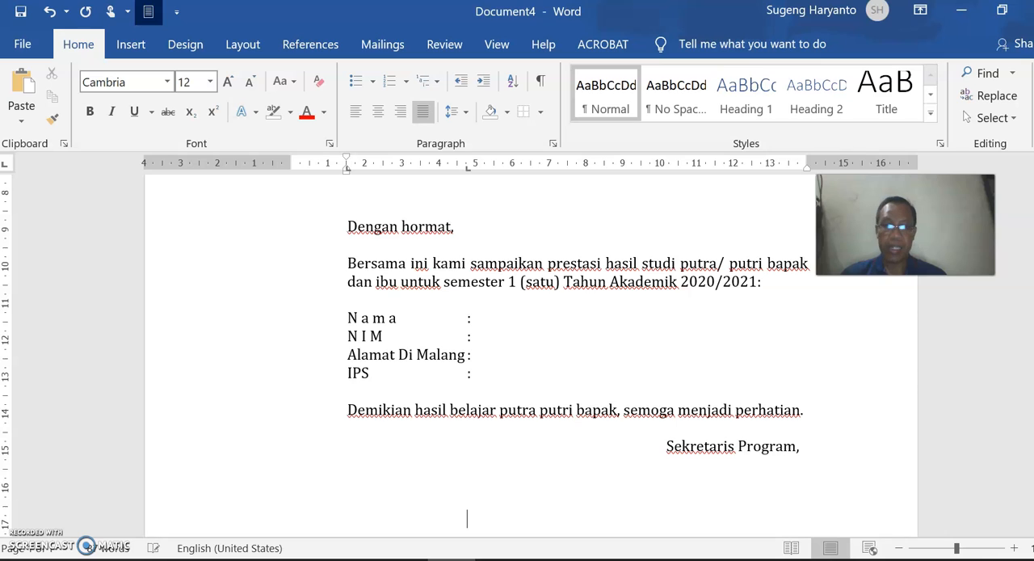
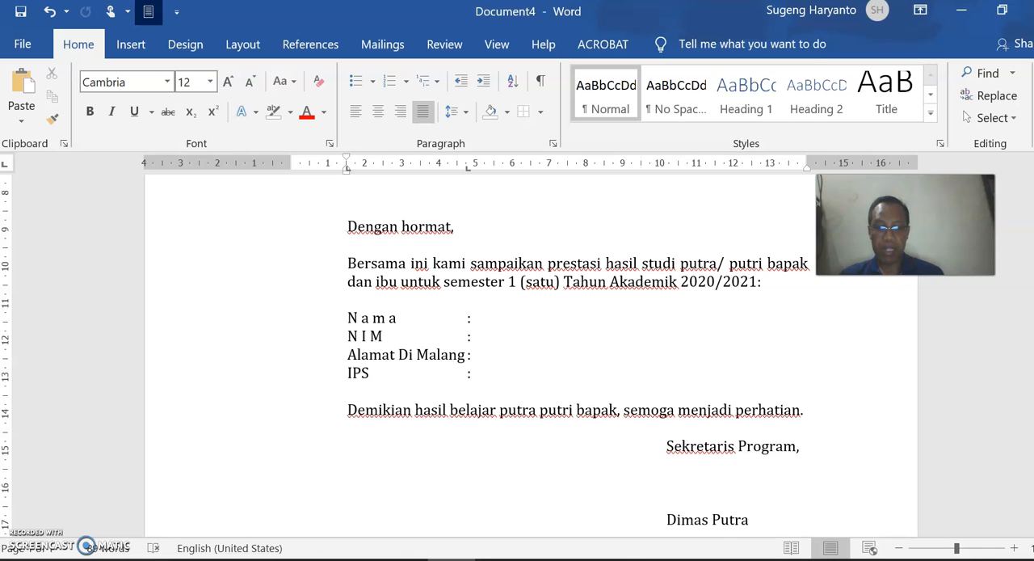
pyautogui.write(',')
pyautogui.press('BackSpace')
pyautogui.write(', SE., MM')
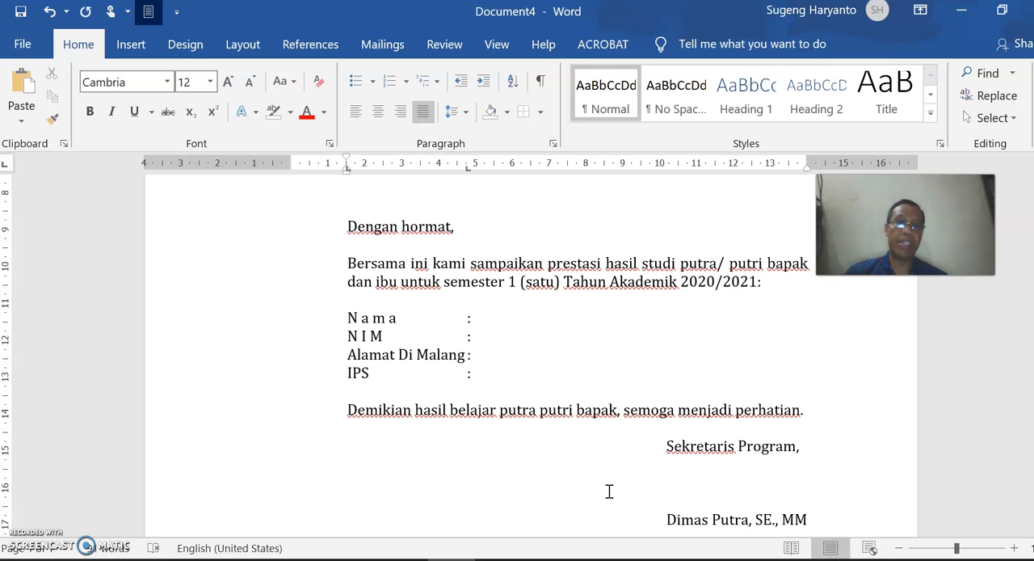
# - Review the letter from the signature block back up to the letterhead
pyautogui.scroll(1, 773, 432)
pyautogui.scroll(-1, 700, 393)
pyautogui.scroll(3, 762, 358)
pyautogui.scroll(-1, 571, 389)
pyautogui.scroll(-4, 570, 389)
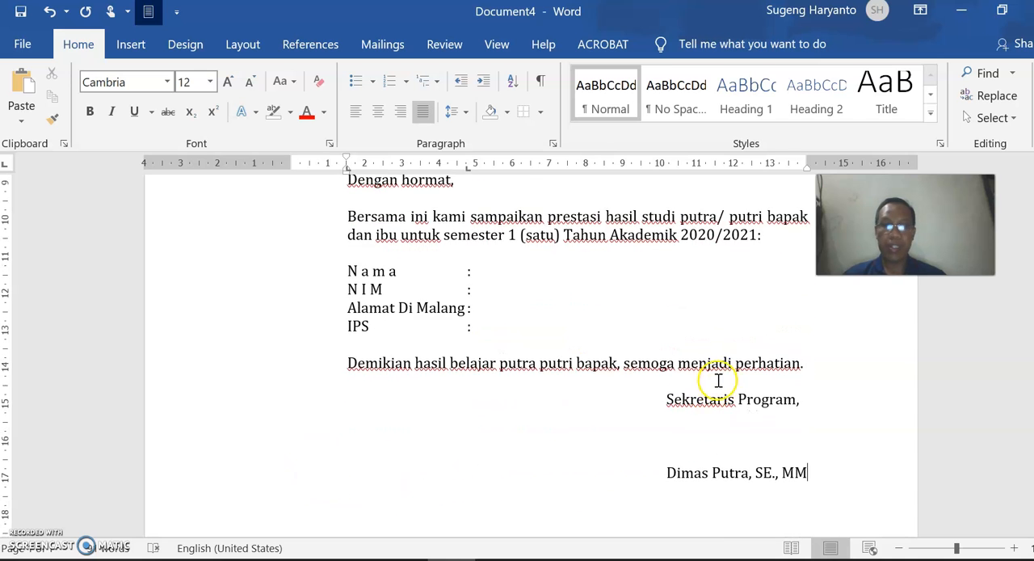
pyautogui.scroll(4, 607, 429)
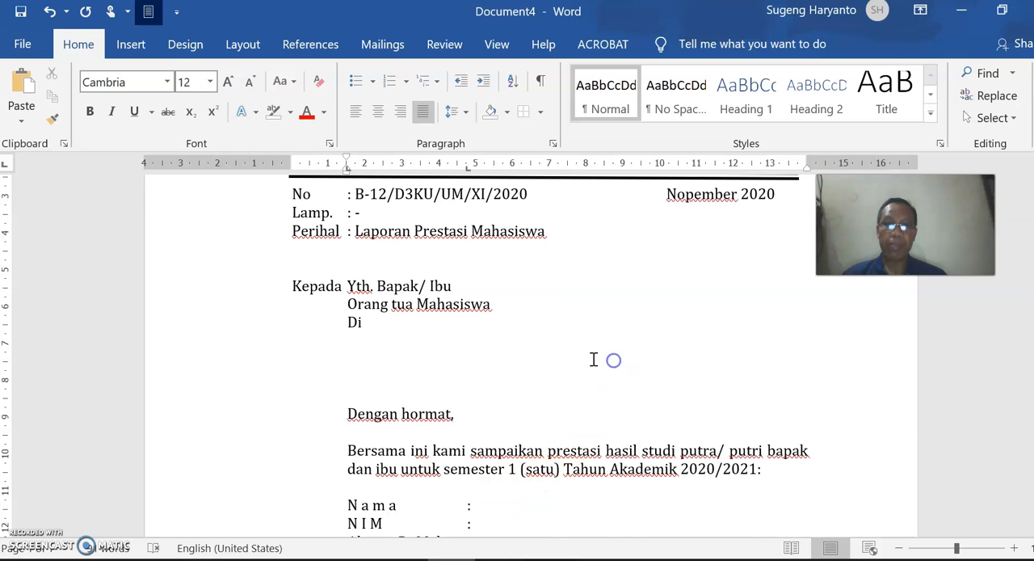
pyautogui.scroll(3, 572, 364)
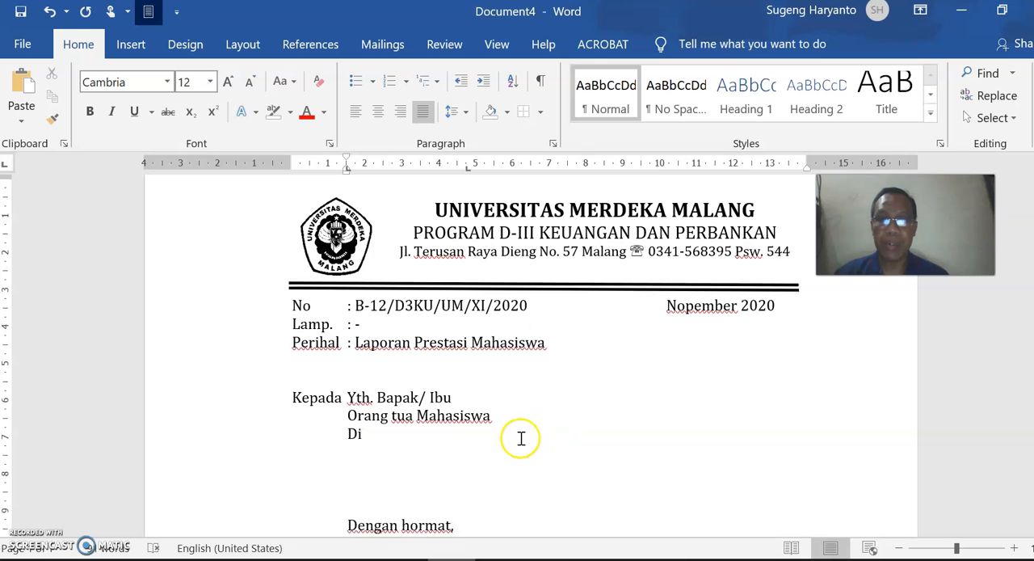
pyautogui.scroll(-1, 533, 432)
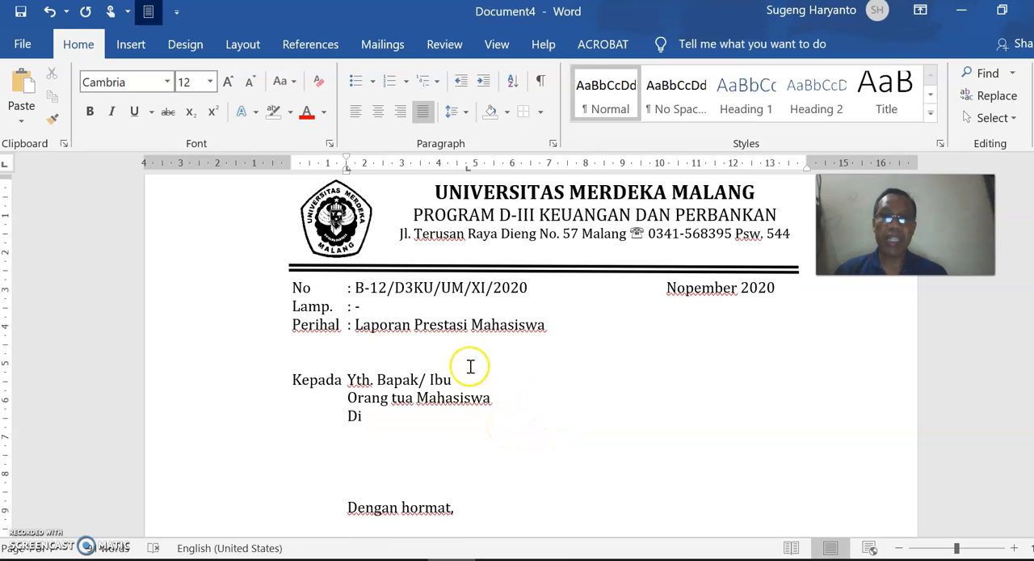
# - Start the Step-by-Step Mail Merge Wizard with Letters as the document type and advance to choosing the starting document
pyautogui.click(388, 48)
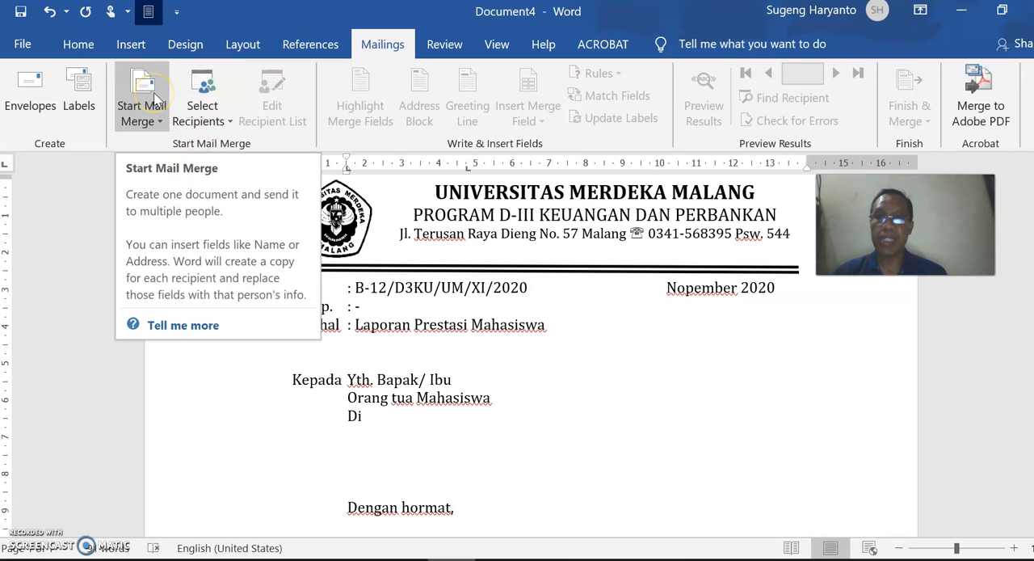
pyautogui.click(153, 96)
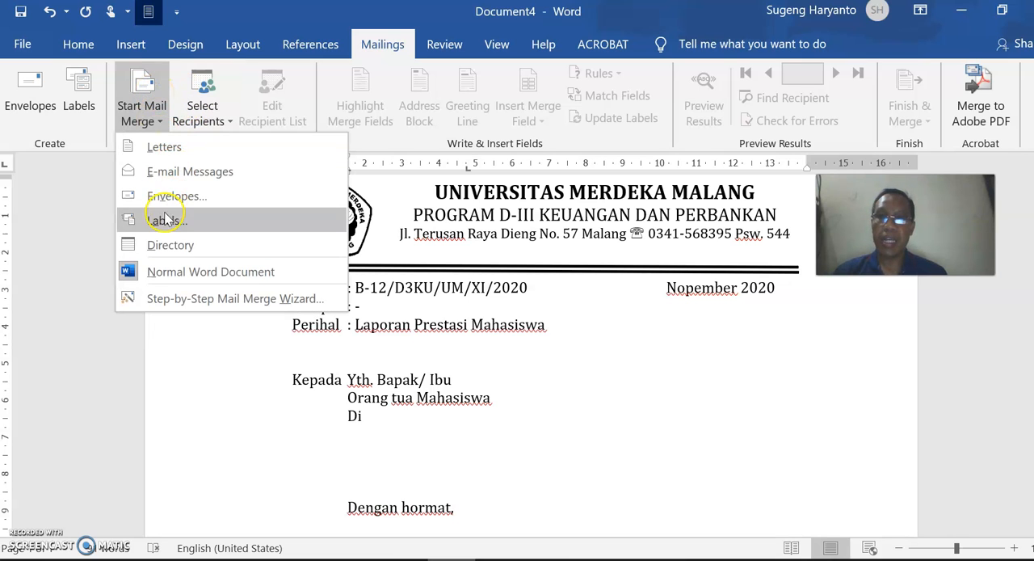
pyautogui.click(192, 299)
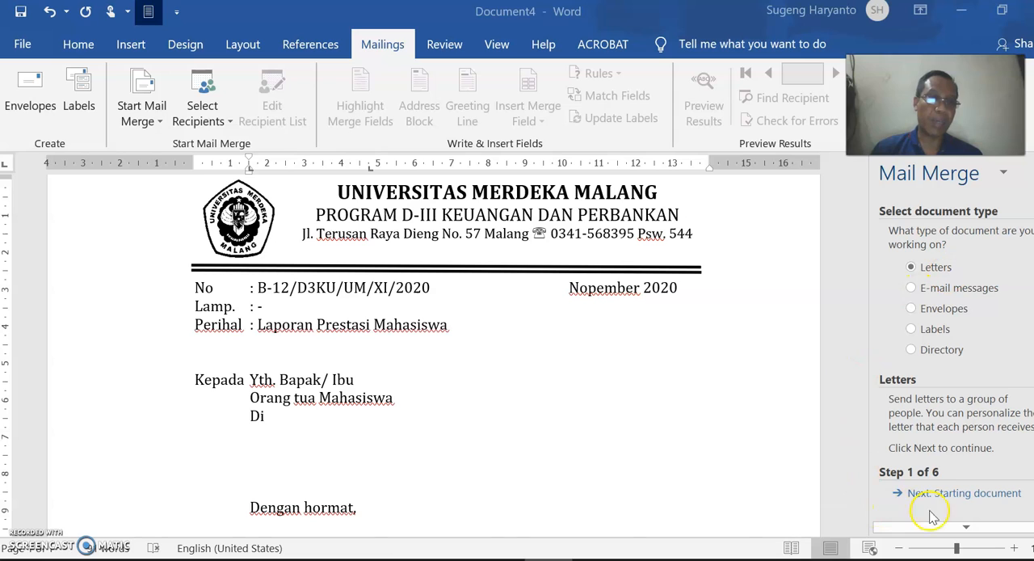
pyautogui.click(960, 493)
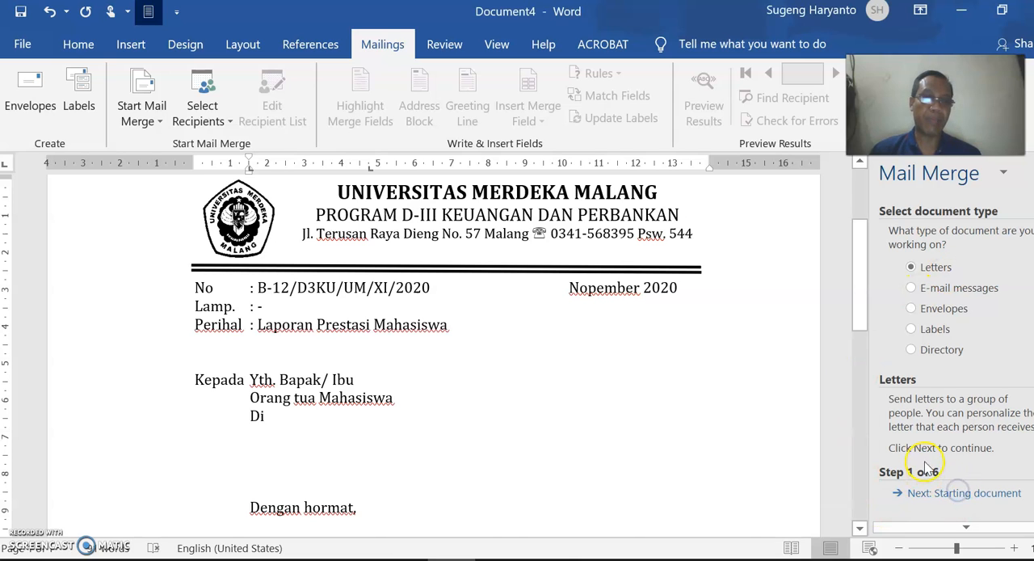
pyautogui.click(952, 492)
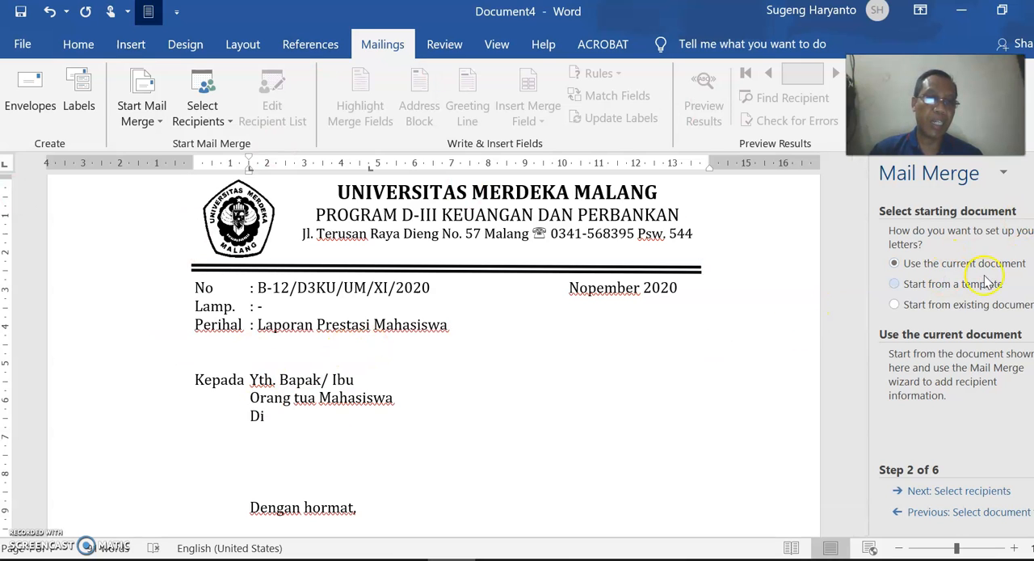
# - Look at the template and existing-document options, use the current document for the merge, and advance to selecting recipients
pyautogui.click(902, 287)
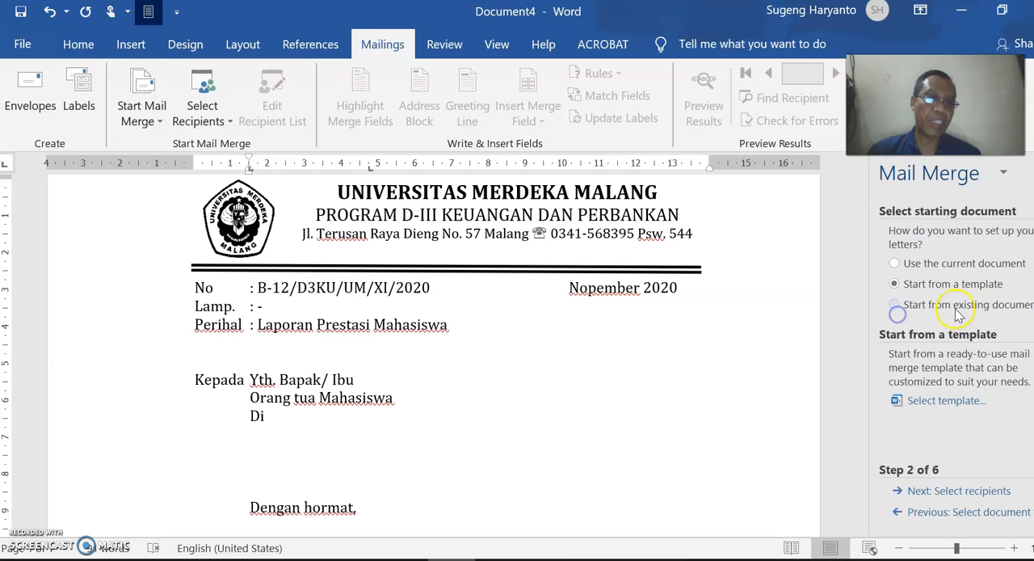
pyautogui.click(894, 304)
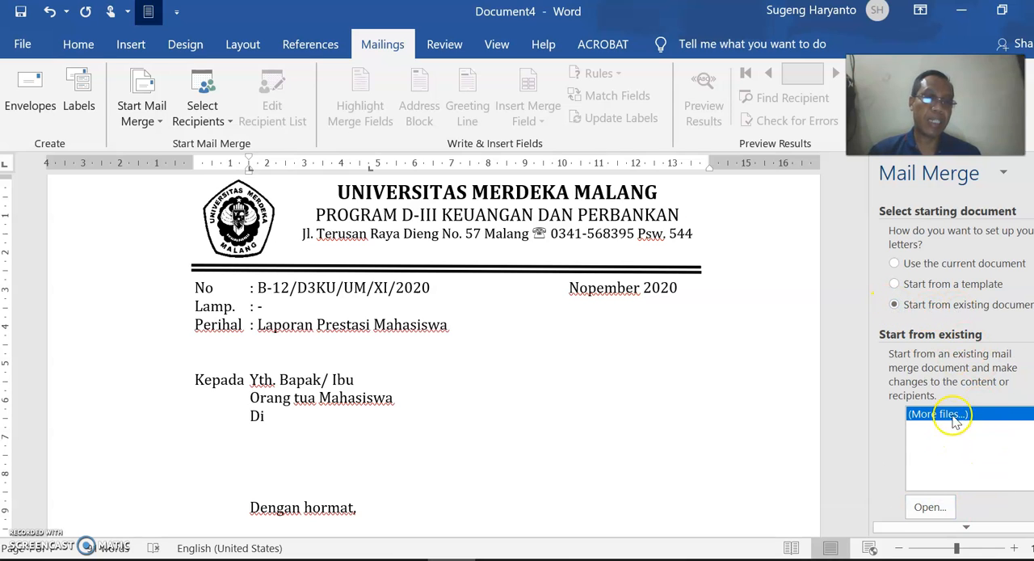
pyautogui.click(895, 264)
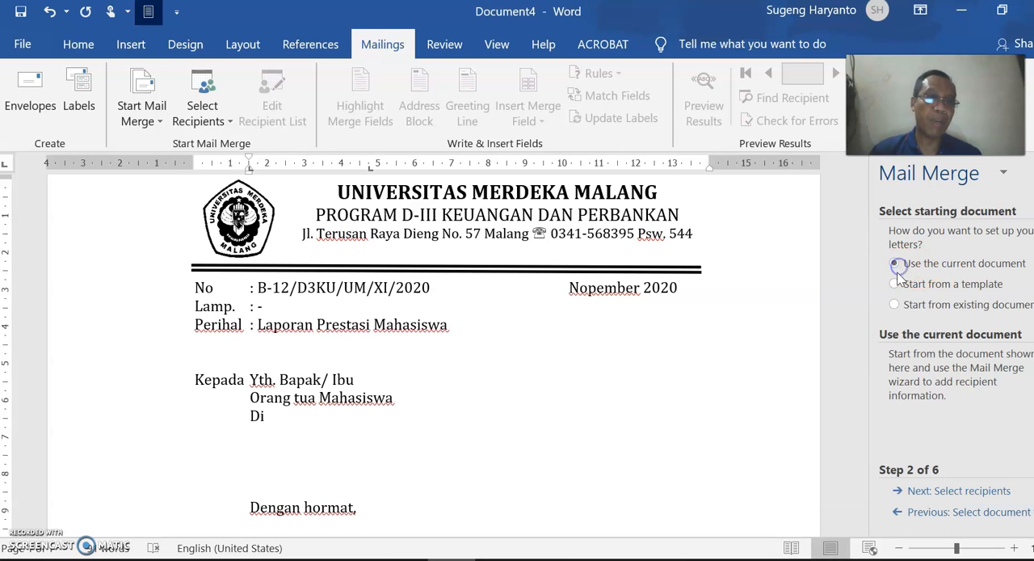
pyautogui.click(959, 493)
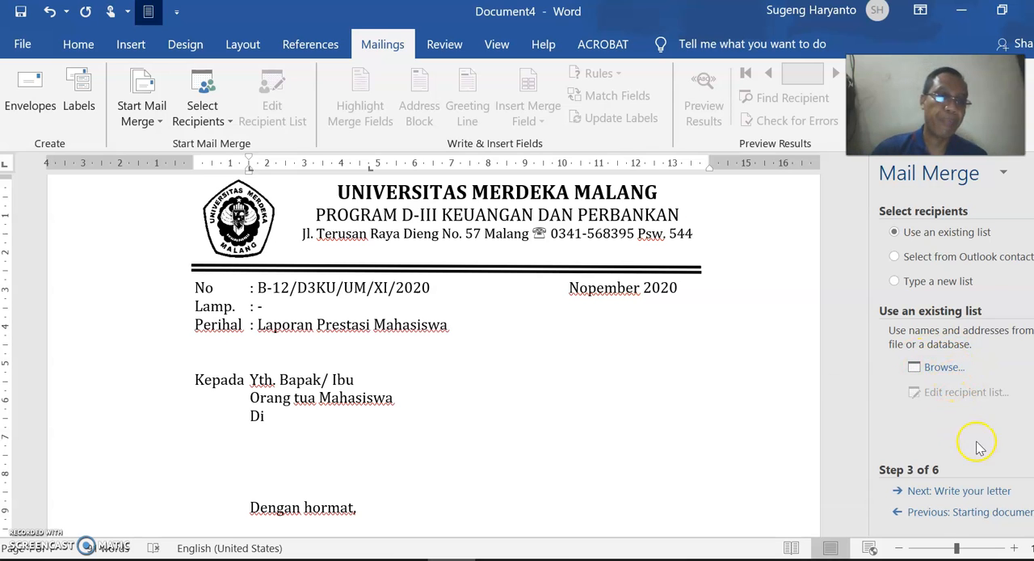
# - Choose to type a new recipient list and create a new address list
pyautogui.click(919, 258)
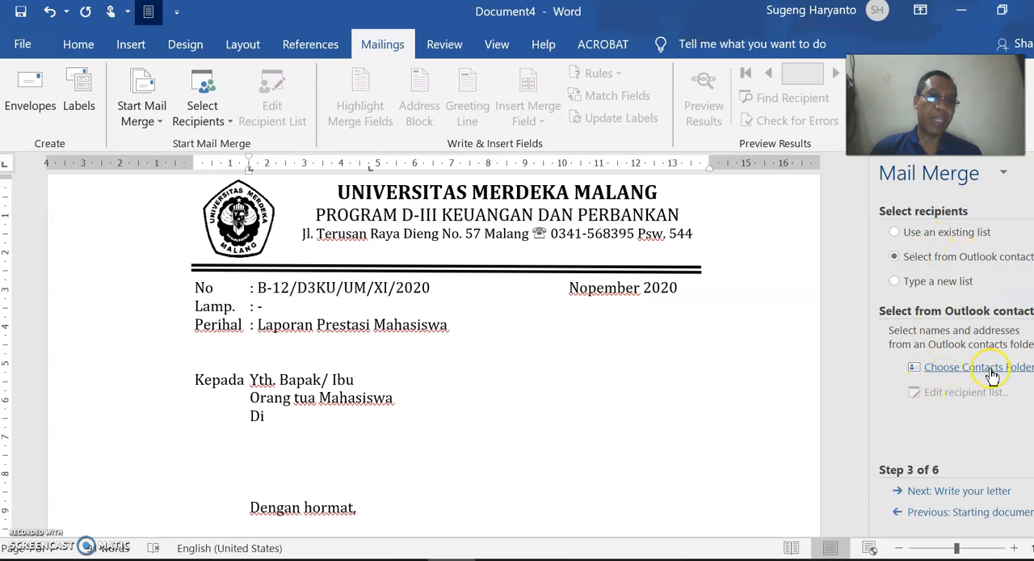
pyautogui.click(903, 283)
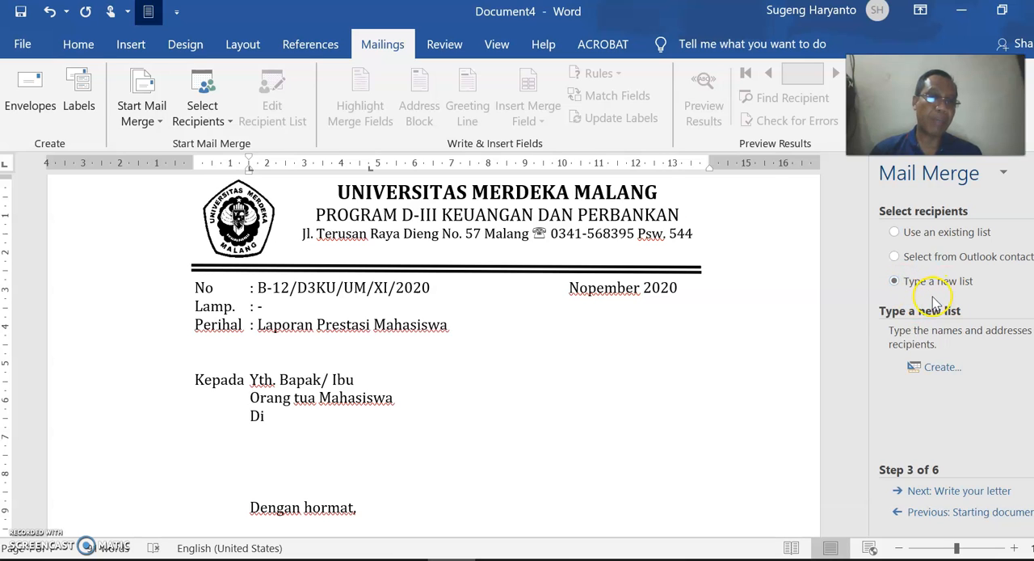
pyautogui.click(947, 373)
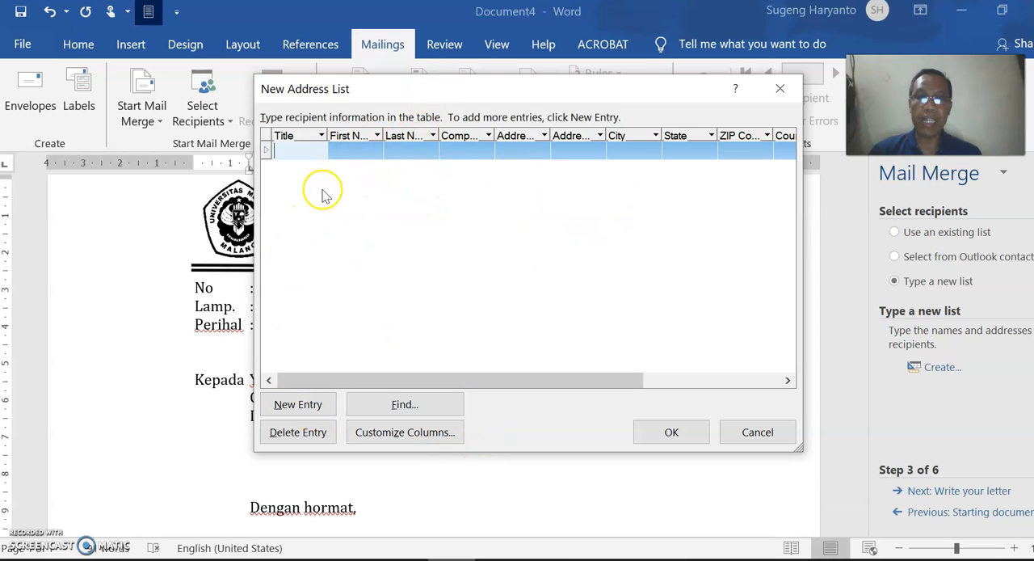
# - Customize the address list columns by renaming the Title field to "Nama Ortu"
pyautogui.click(431, 440)
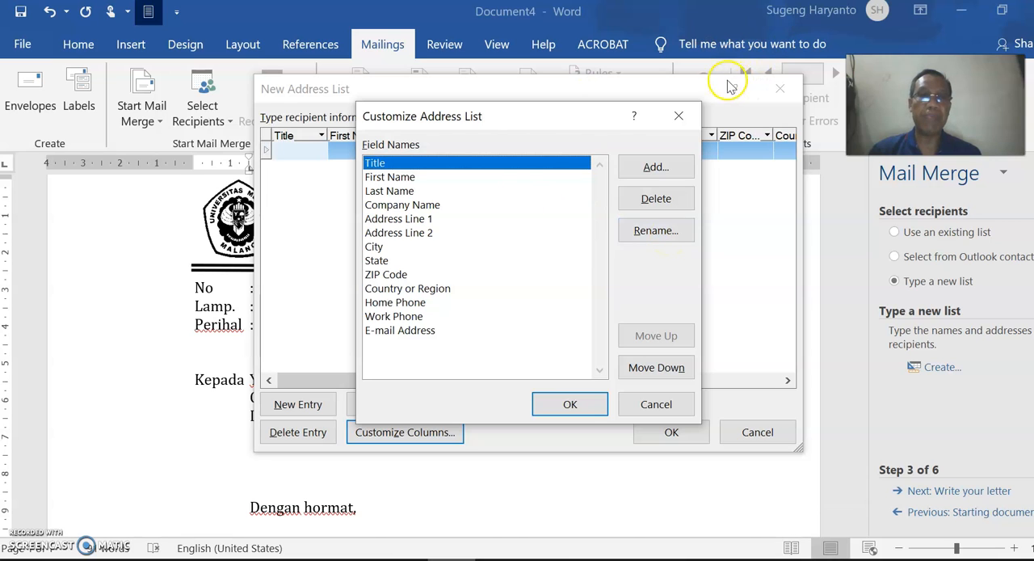
pyautogui.click(782, 92)
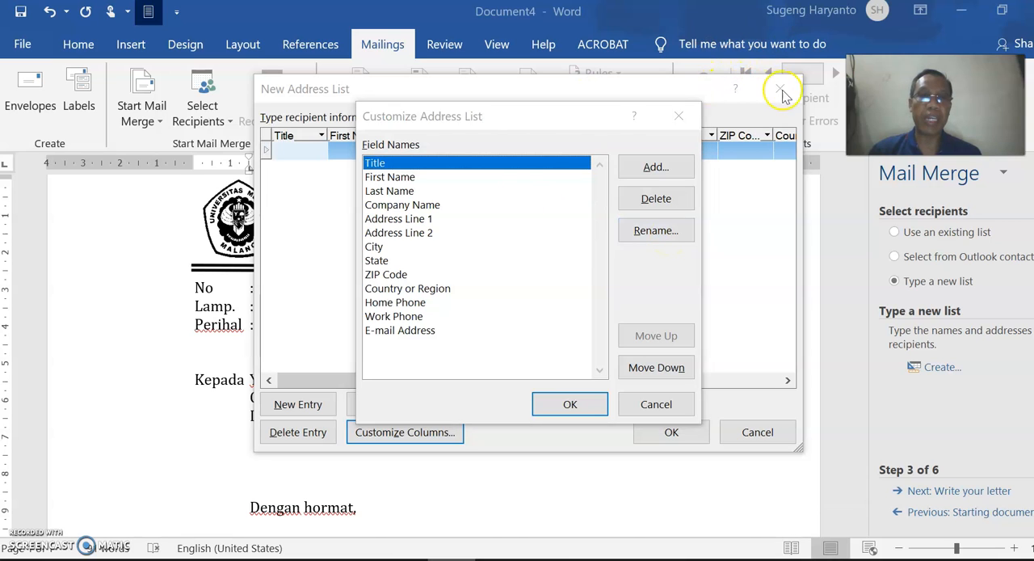
pyautogui.click(656, 231)
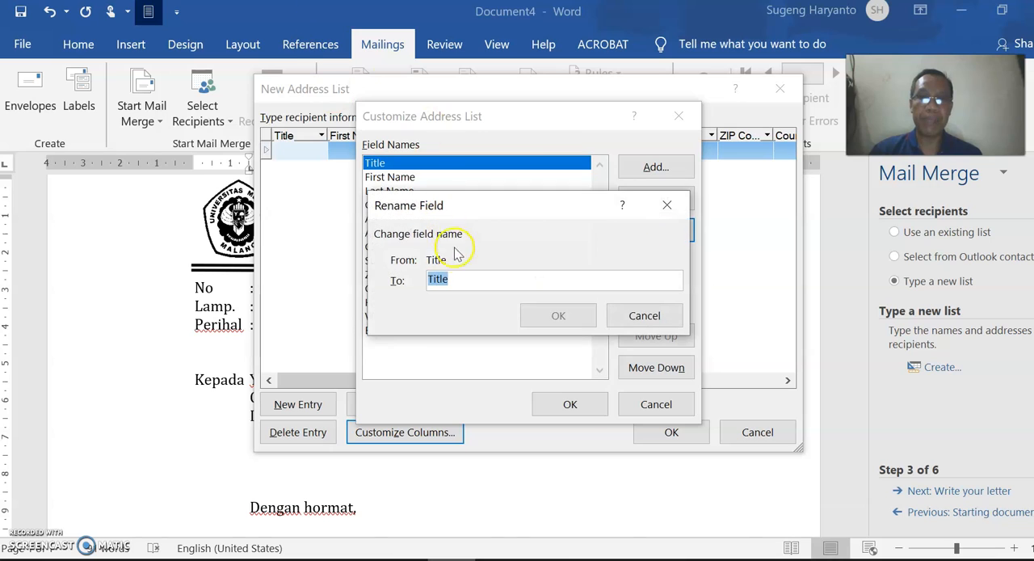
pyautogui.write('Nama Ortu')
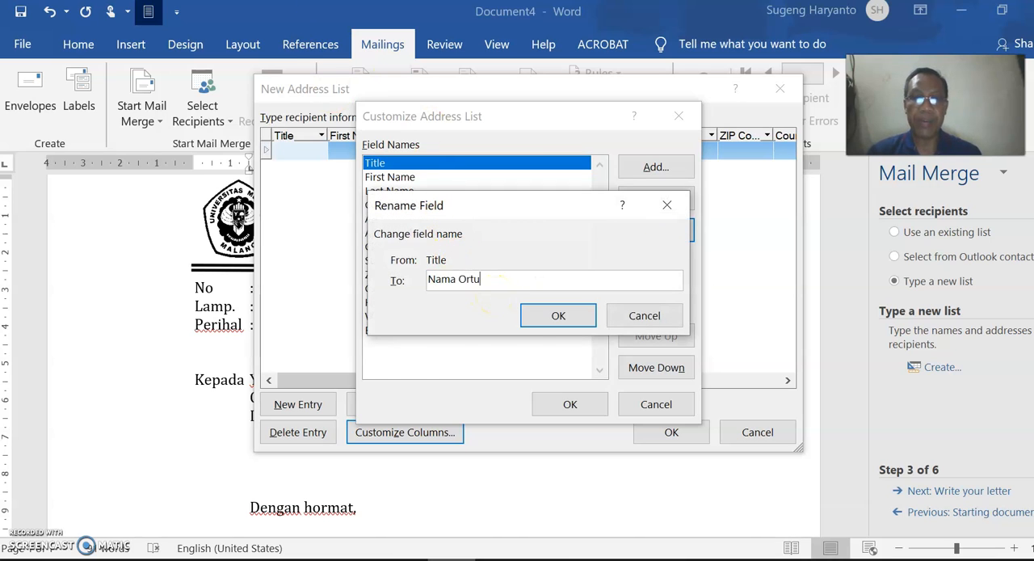
pyautogui.click(545, 316)
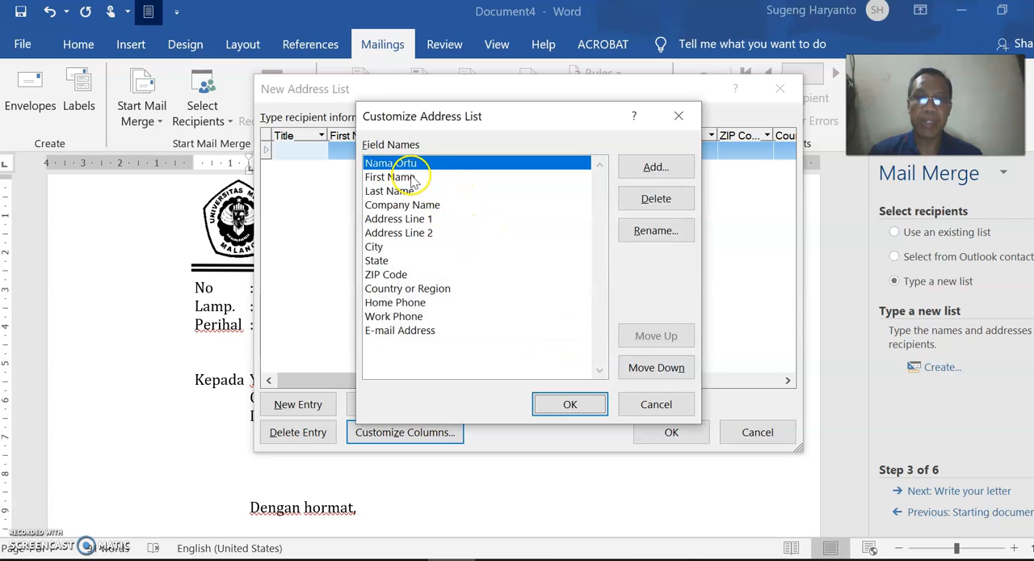
# - Rename the First Name field to "Alamatv Ortu" and the Last Name field to "Nama Mhs"
pyautogui.click(410, 177)
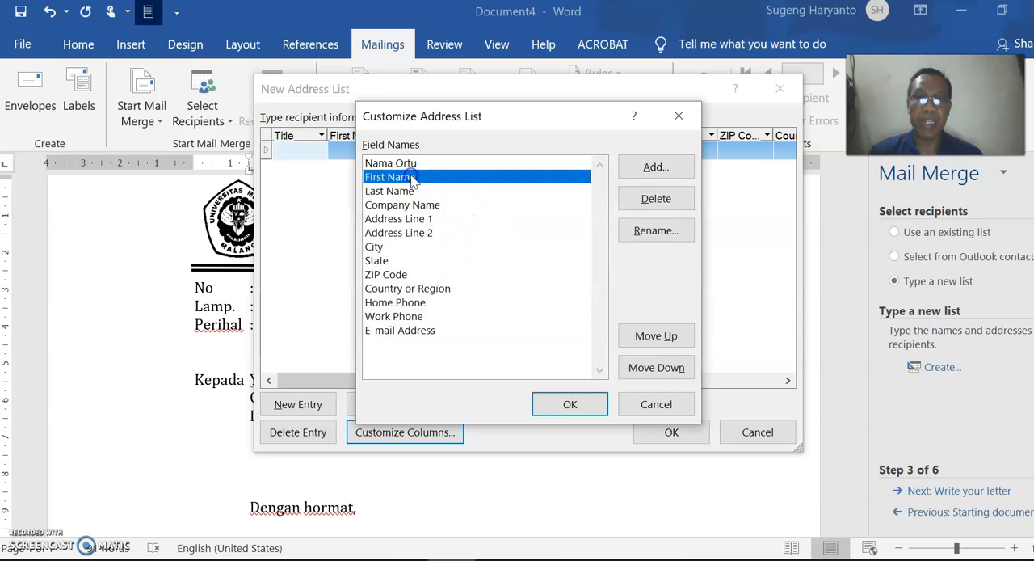
pyautogui.click(656, 232)
pyautogui.write('Alamatv Ortu')
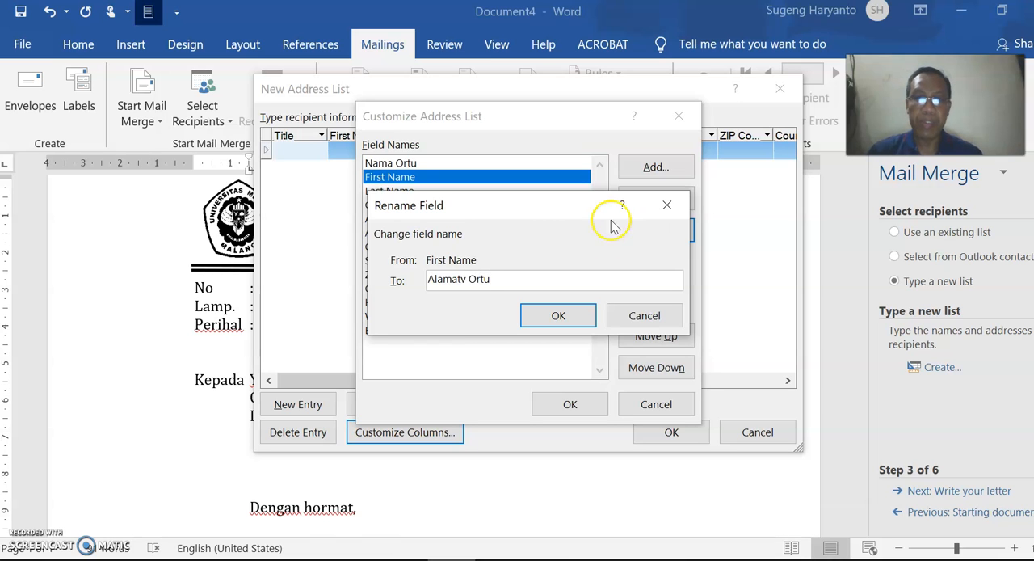
pyautogui.click(570, 317)
pyautogui.click(404, 192)
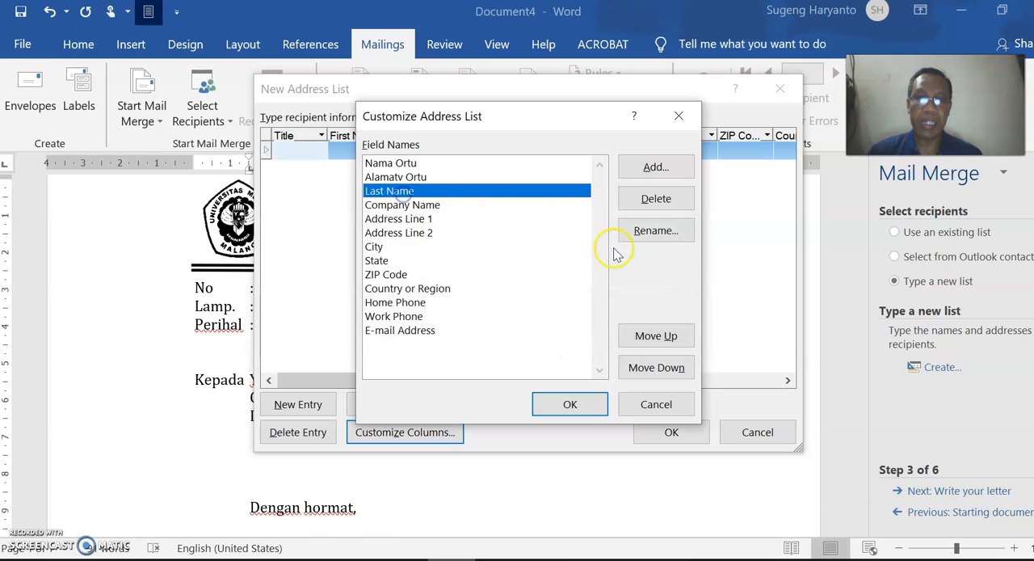
pyautogui.click(656, 230)
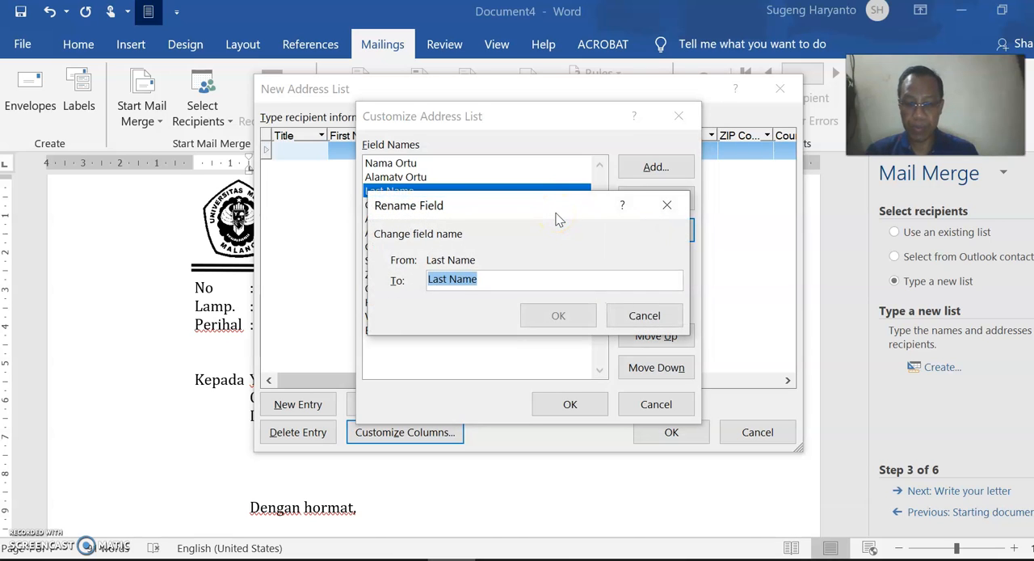
pyautogui.write('Nama Mhs')
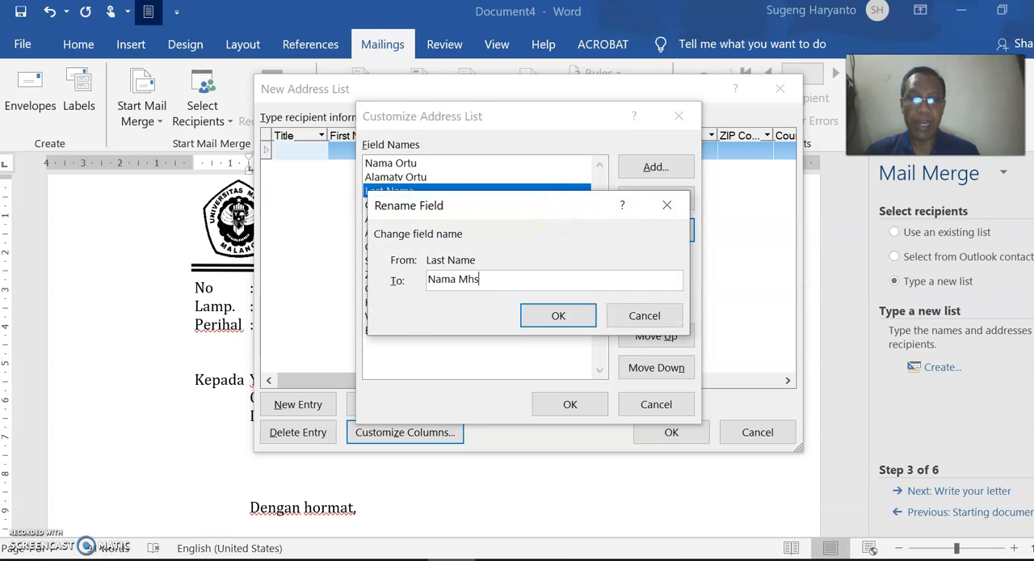
pyautogui.click(582, 317)
# - Rename the Company Name field to "NIM" and the Address Line 1 field to "Alamat Mhs di Malang"
pyautogui.click(414, 204)
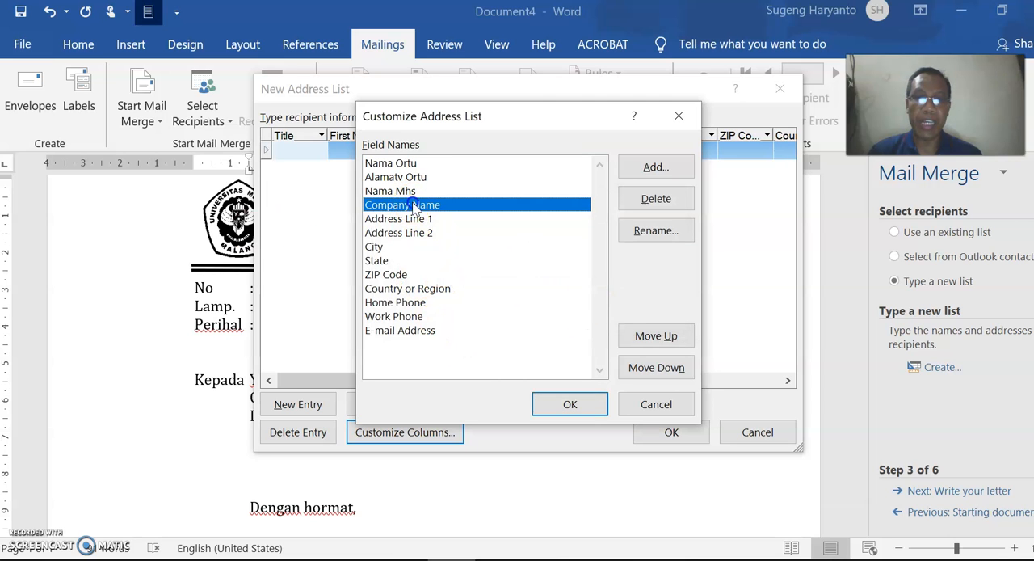
pyautogui.click(656, 231)
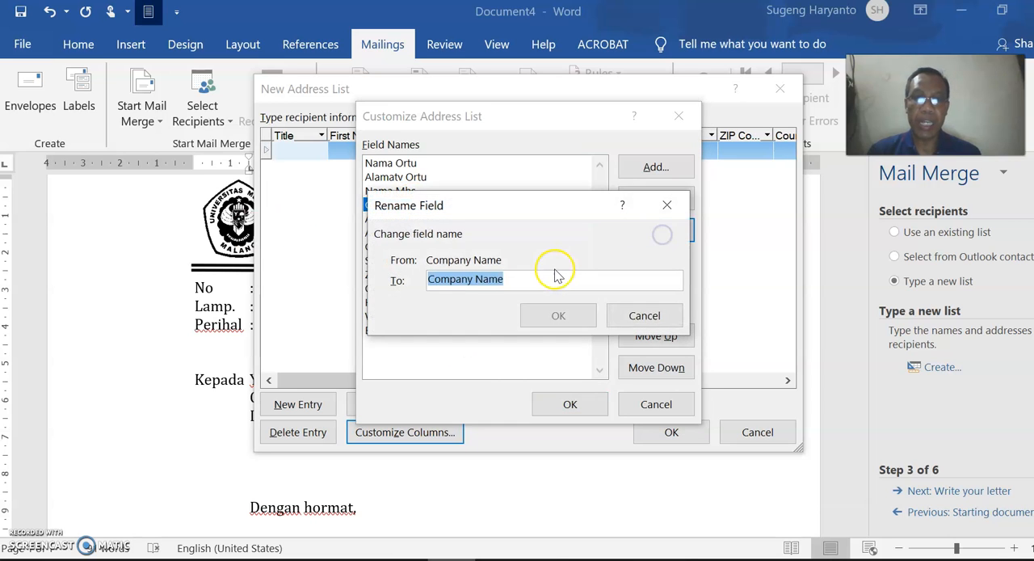
pyautogui.write('NI')
pyautogui.click(558, 316)
pyautogui.click(415, 219)
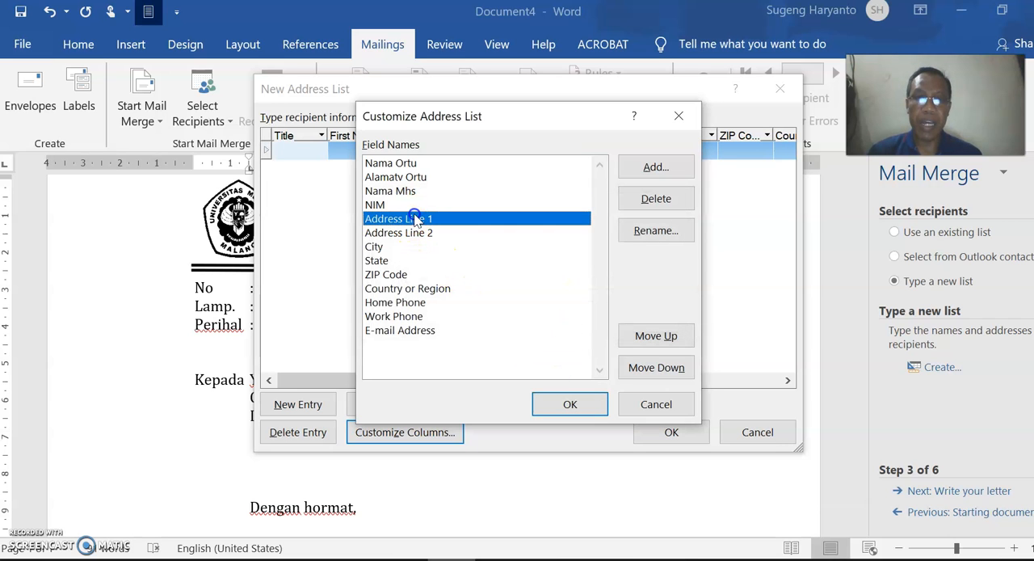
pyautogui.click(625, 239)
pyautogui.write('Alamat Mhs di Malang')
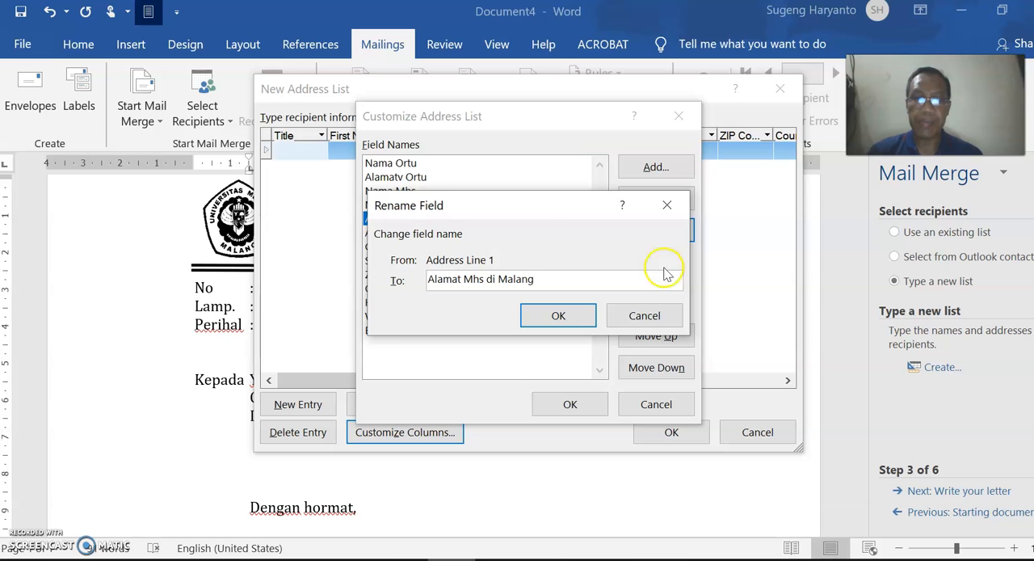
pyautogui.click(582, 315)
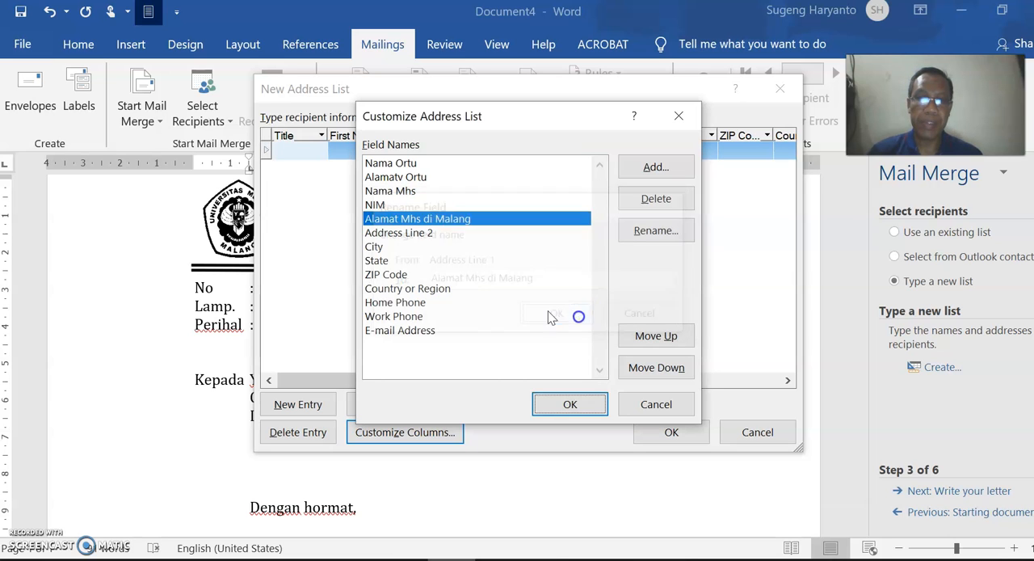
# - Rename the Address Line 2 field to "IPS"
pyautogui.click(420, 233)
pyautogui.click(658, 233)
pyautogui.write('IPS')
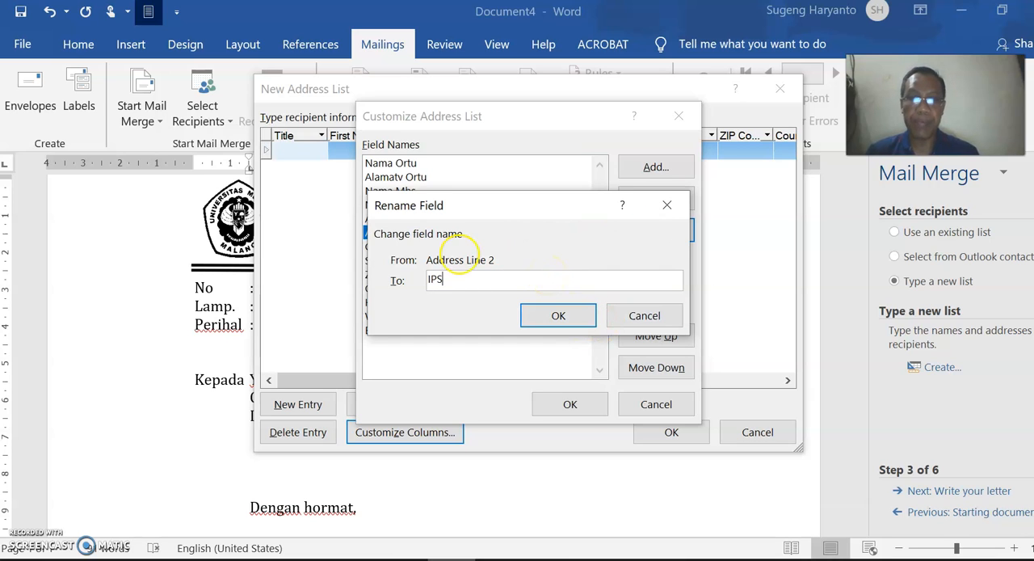
pyautogui.click(580, 314)
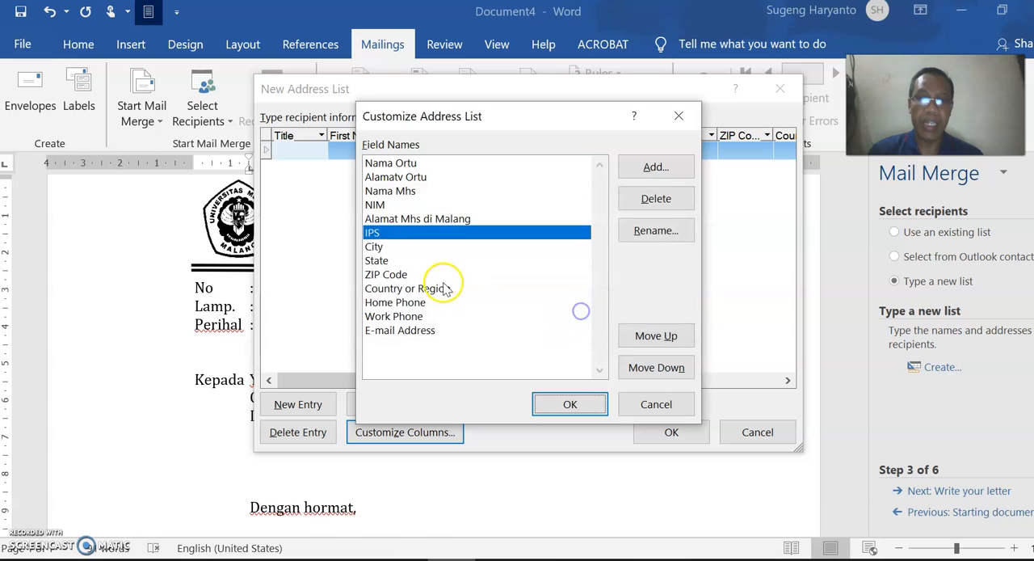
# - Delete the E-mail Address, Work Phone and Home Phone fields from the address list
pyautogui.click(404, 331)
pyautogui.click(656, 199)
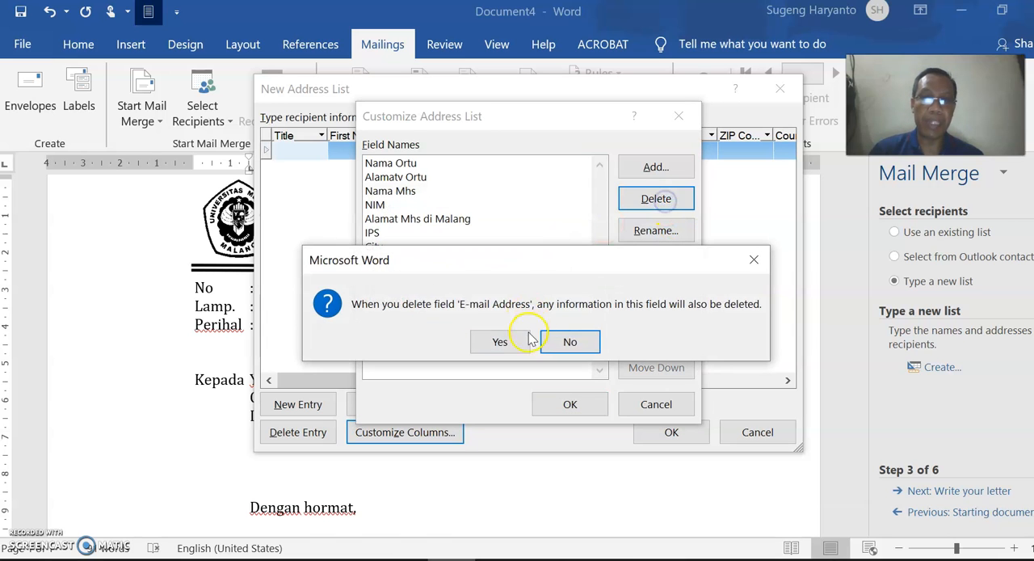
pyautogui.click(509, 341)
pyautogui.click(657, 199)
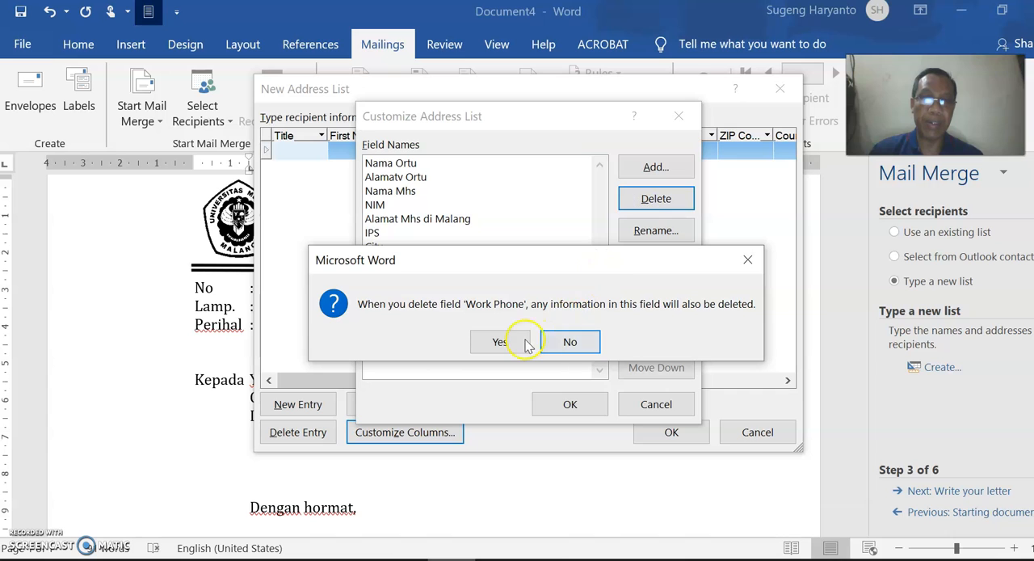
pyautogui.click(499, 351)
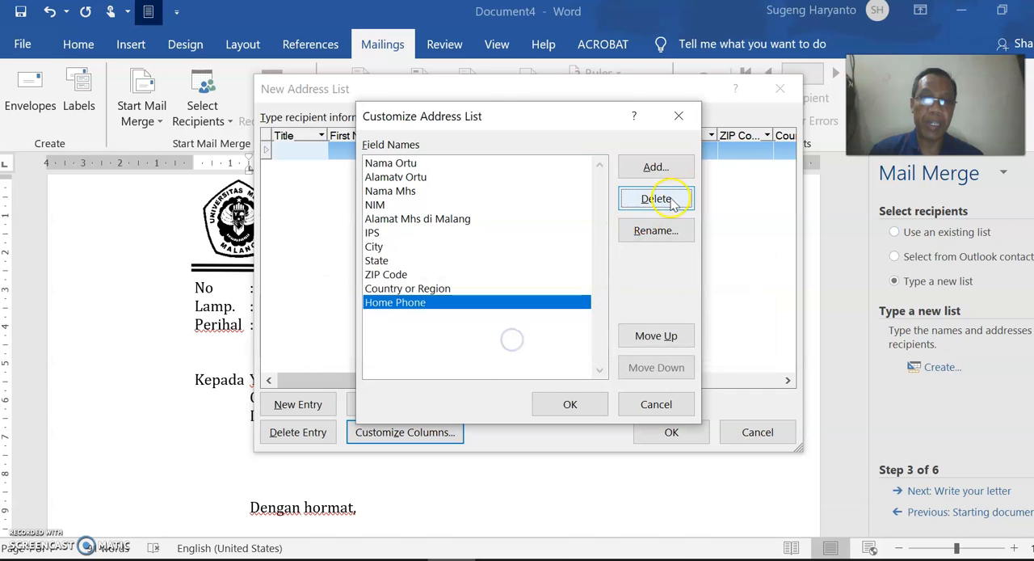
pyautogui.click(671, 204)
pyautogui.click(518, 346)
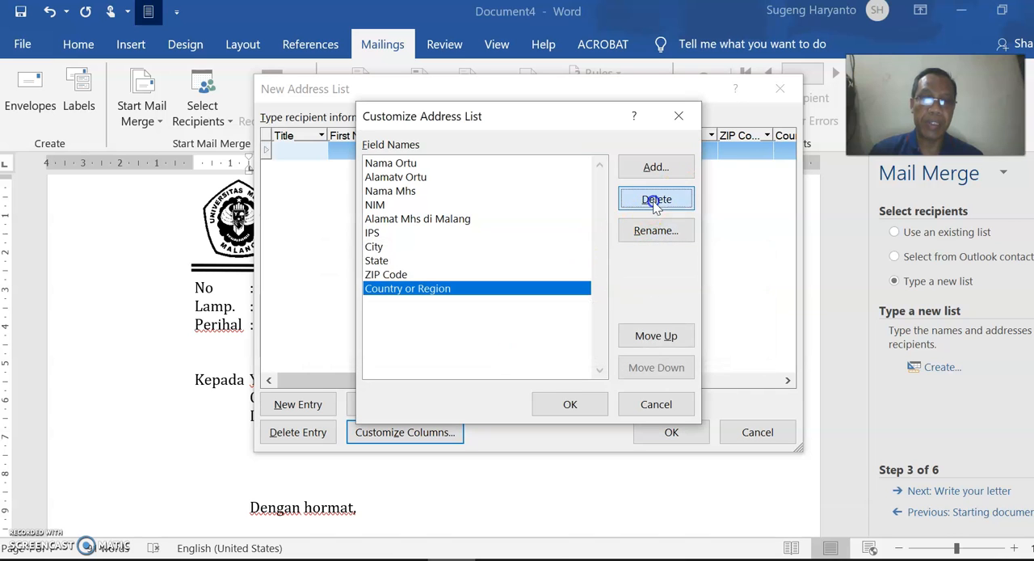
# - Delete the Country or Region, ZIP Code, State and City fields, and apply the customized columns to the address list
pyautogui.click(656, 202)
pyautogui.click(504, 341)
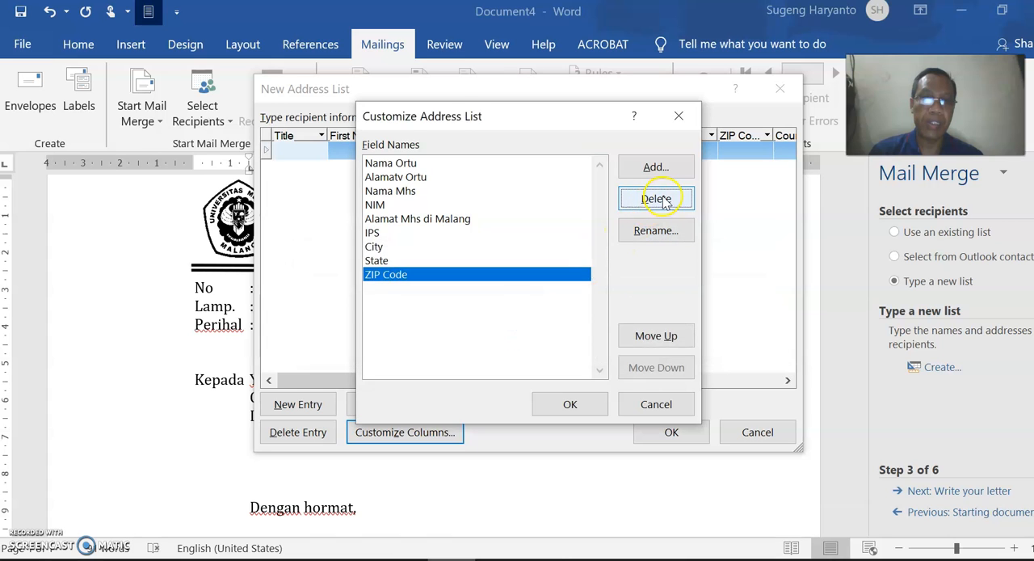
pyautogui.click(661, 201)
pyautogui.click(495, 343)
pyautogui.click(661, 203)
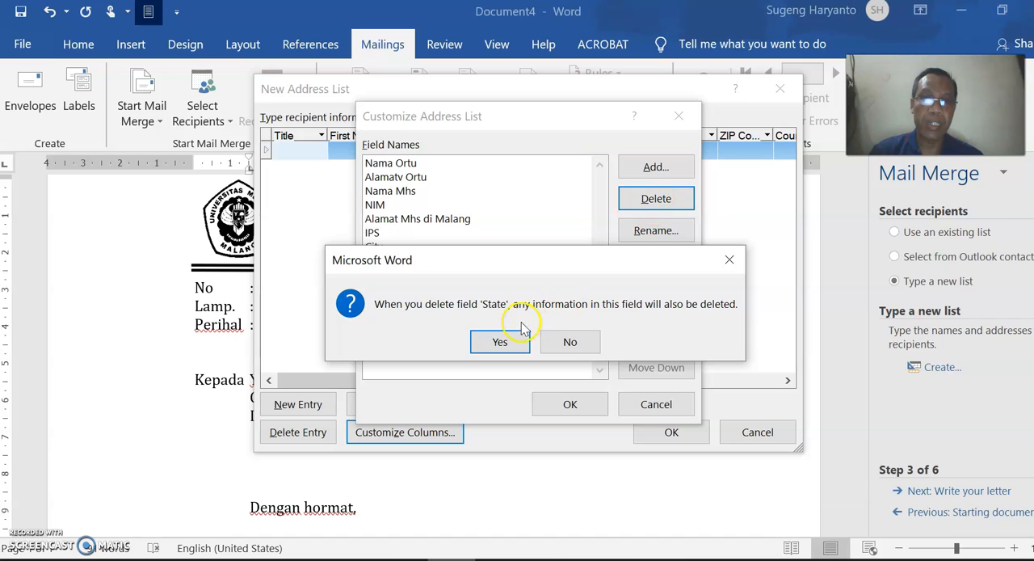
pyautogui.click(501, 341)
pyautogui.click(656, 198)
pyautogui.click(499, 343)
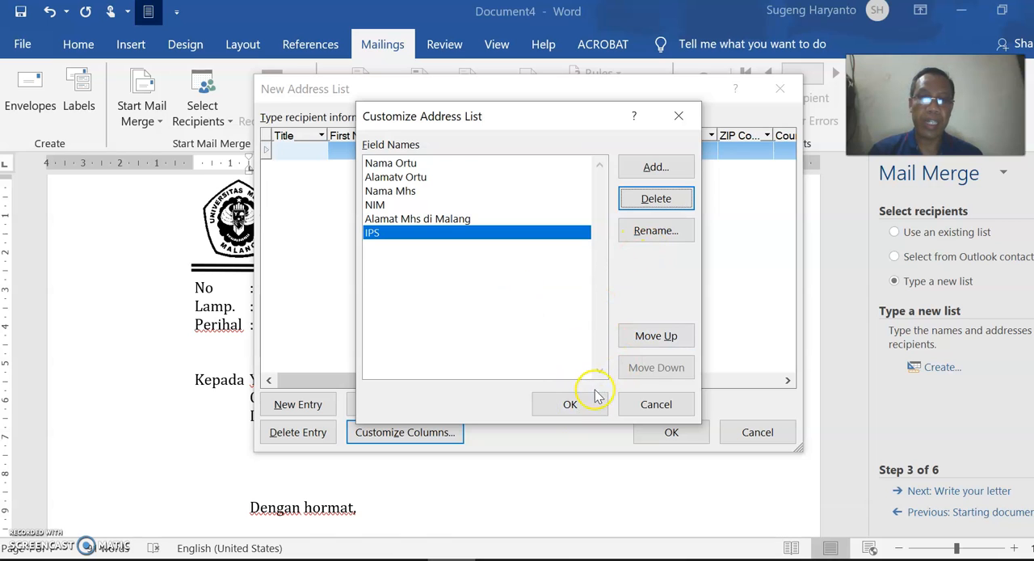
pyautogui.click(570, 404)
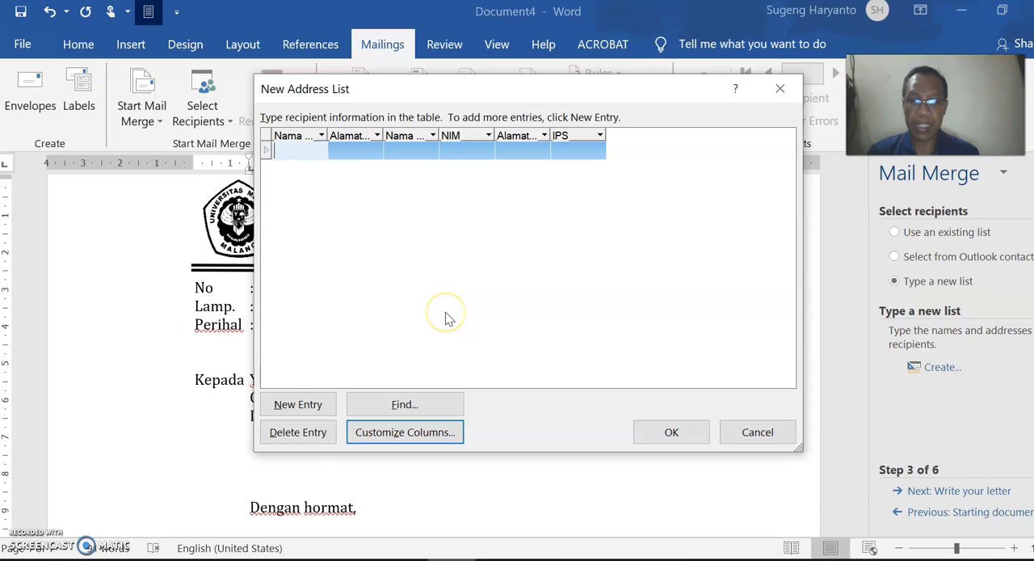
pyautogui.click(476, 306)
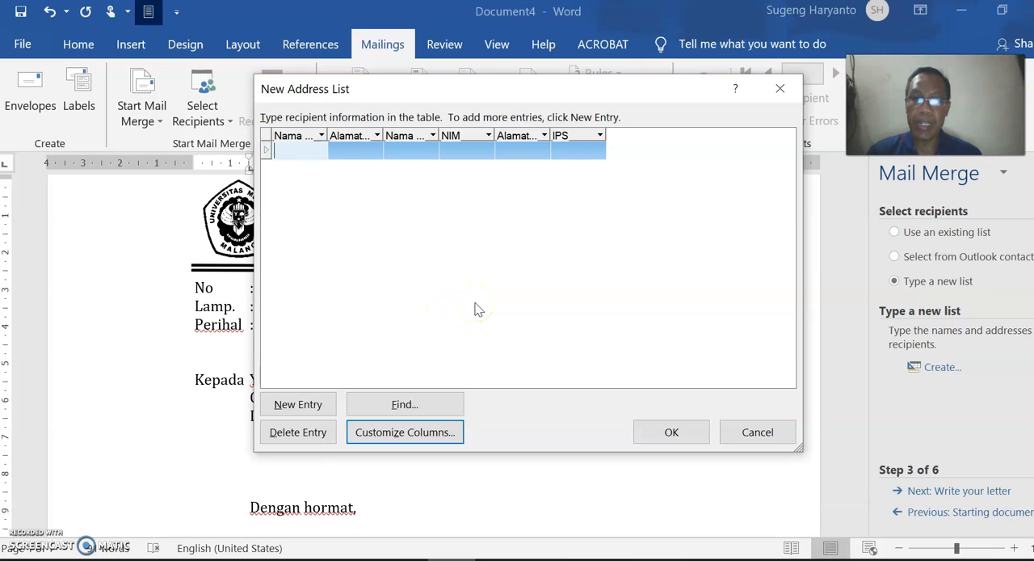
pyautogui.click(489, 312)
pyautogui.click(438, 334)
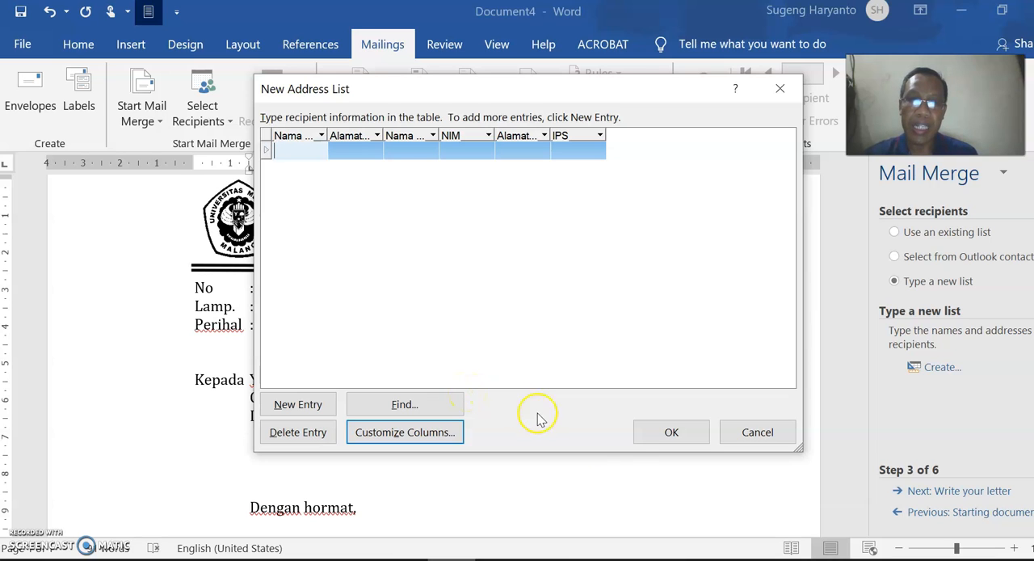
# - Accept the new address list with its customized columns
pyautogui.click(672, 434)
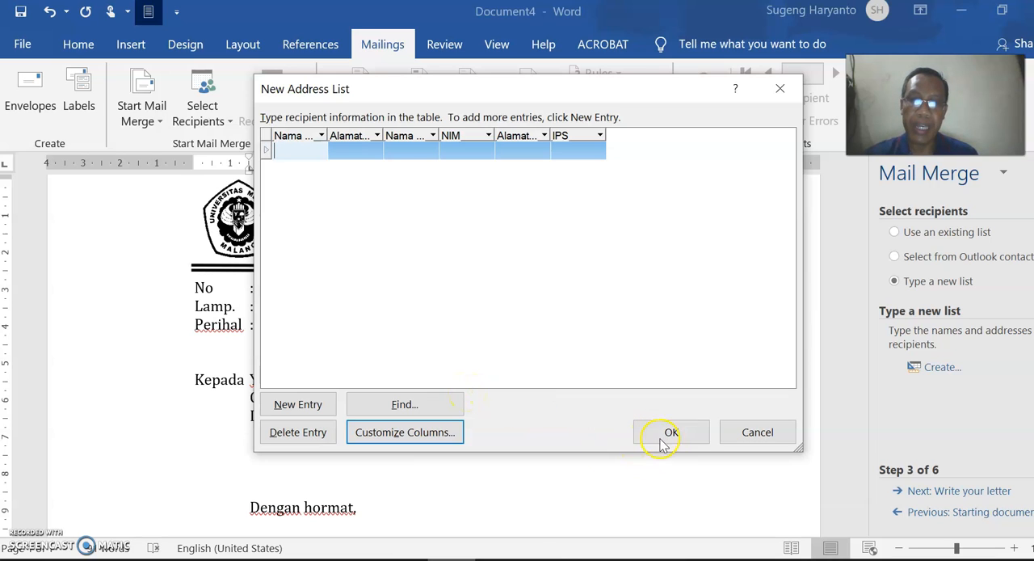